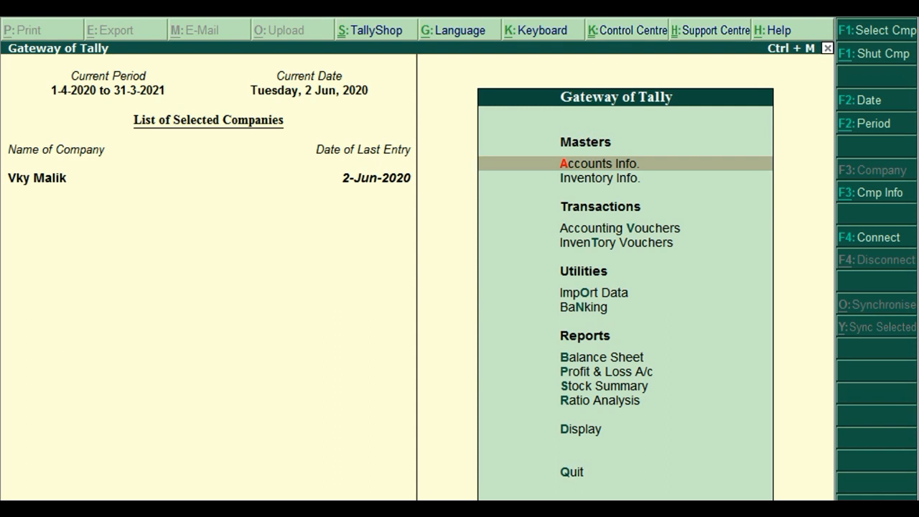
Start a new sales voucher under Accounting Vouchers and set the voucher date to 1-May-2020.
{"action": "key", "text": "Down"}
{"action": "key", "text": "Down"}
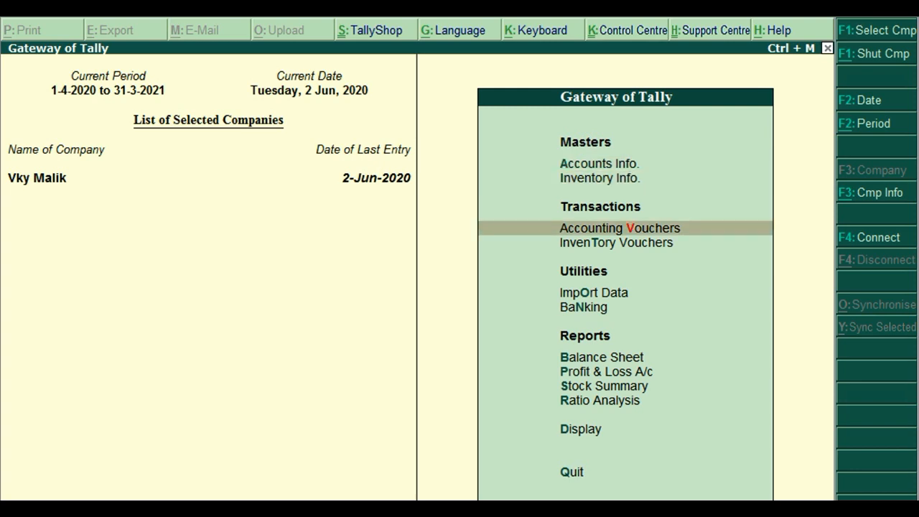
{"action": "key", "text": "Return"}
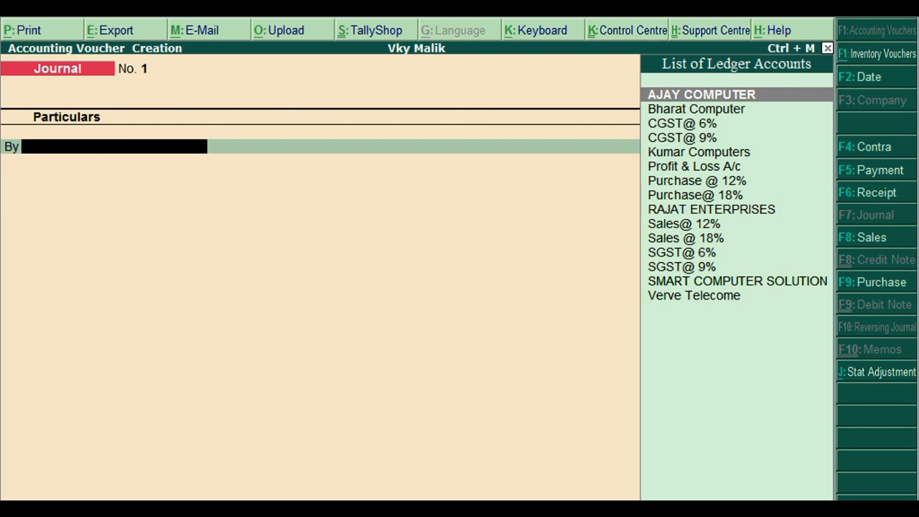
{"action": "key", "text": "F8"}
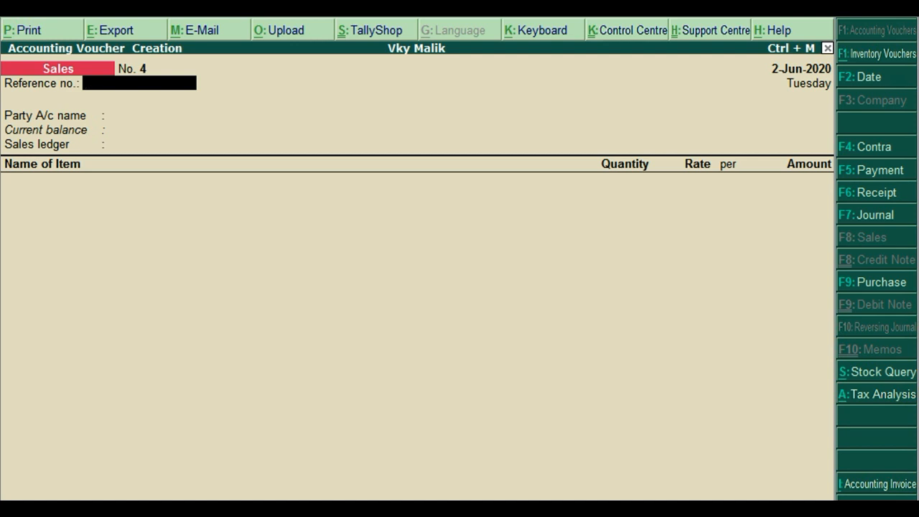
{"action": "key", "text": "F2"}
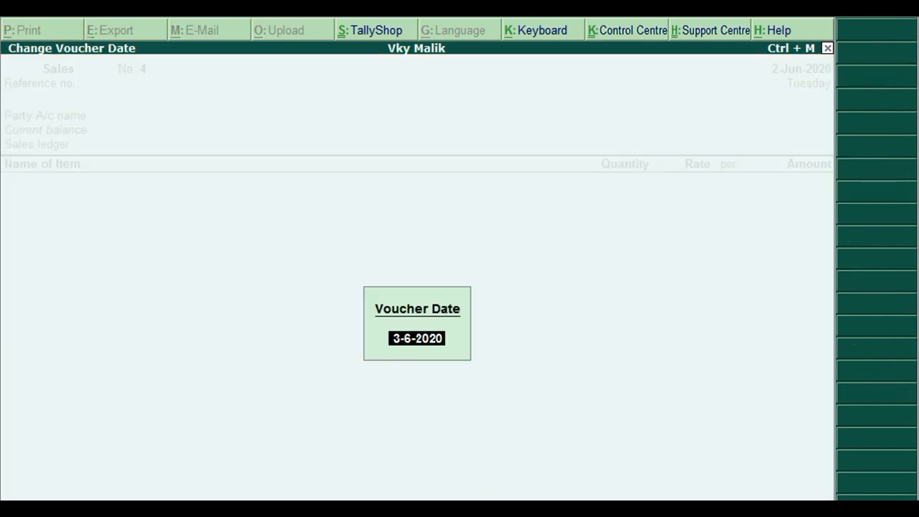
{"action": "type", "text": "1."}
{"action": "key", "text": "Return"}
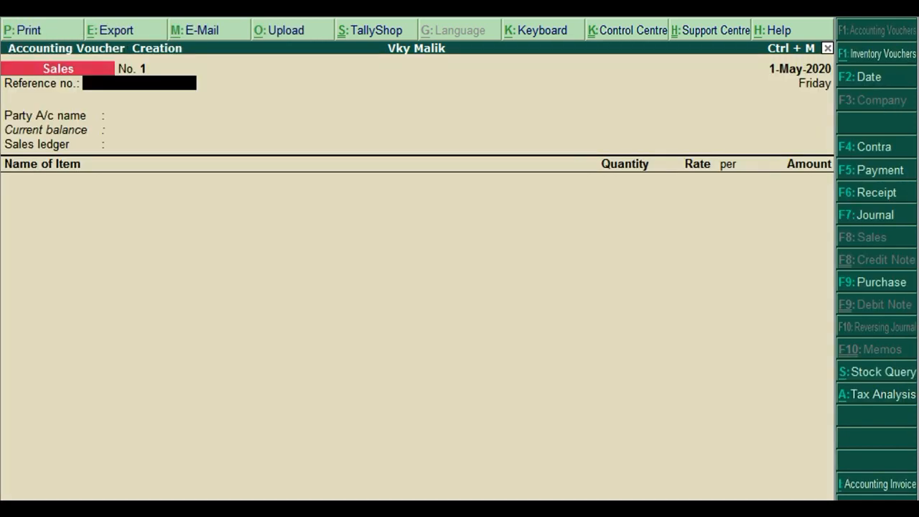
Fill in the sales voucher with AJAY COMPUTER as the party account and Sales@ 12% as the sales ledger.
{"action": "key", "text": "Return"}
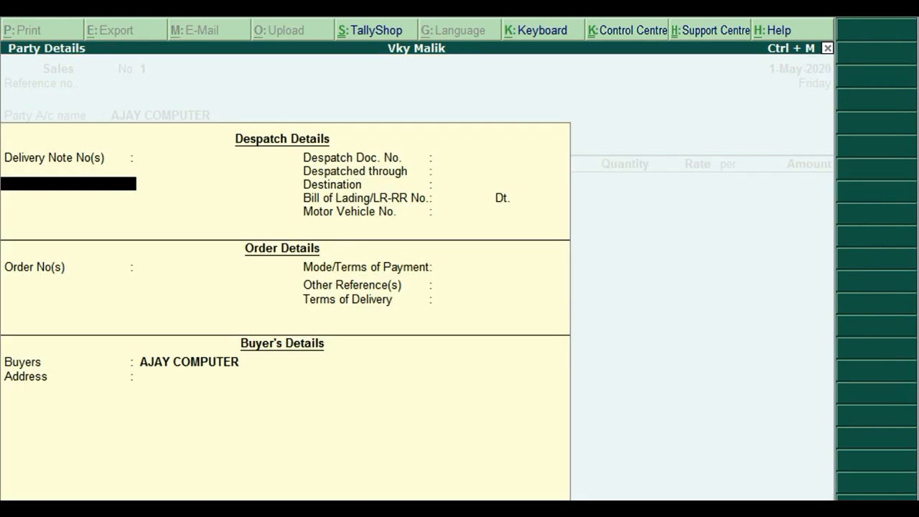
{"action": "key", "text": "ctrl+a"}
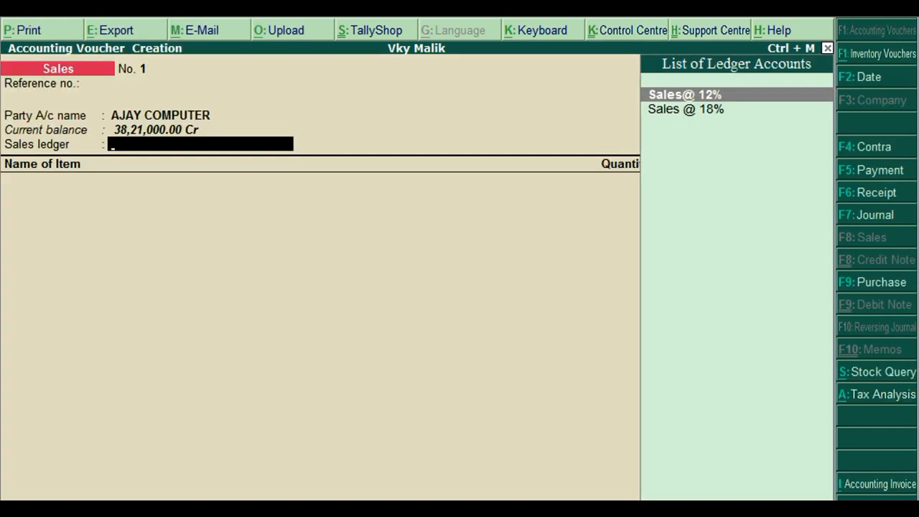
{"action": "key", "text": "Return"}
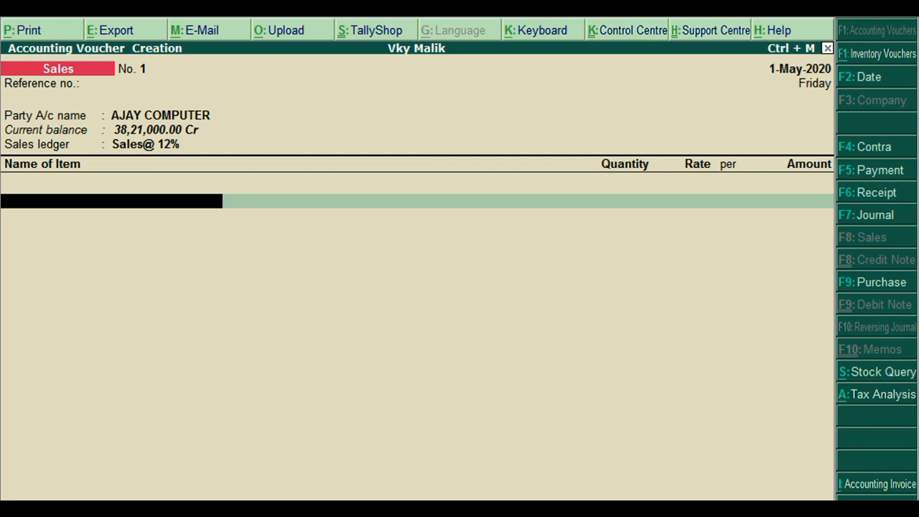
Review the default look of the Contra, Payment, Receipt, Journal, Sales and Purchase voucher screens, and return to the Gateway of Tally.
{"action": "key", "text": "F4"}
{"action": "key", "text": "F5"}
{"action": "key", "text": "F6"}
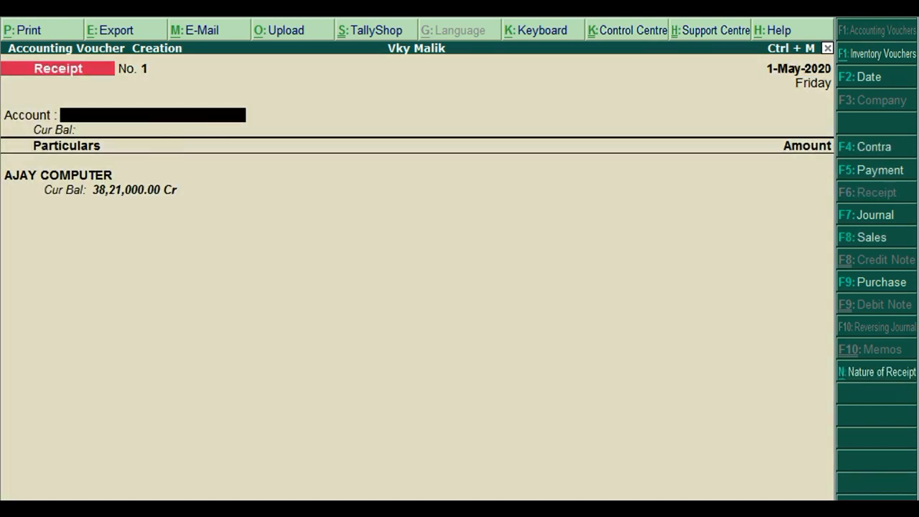
{"action": "key", "text": "F7"}
{"action": "key", "text": "F8"}
{"action": "key", "text": "F9"}
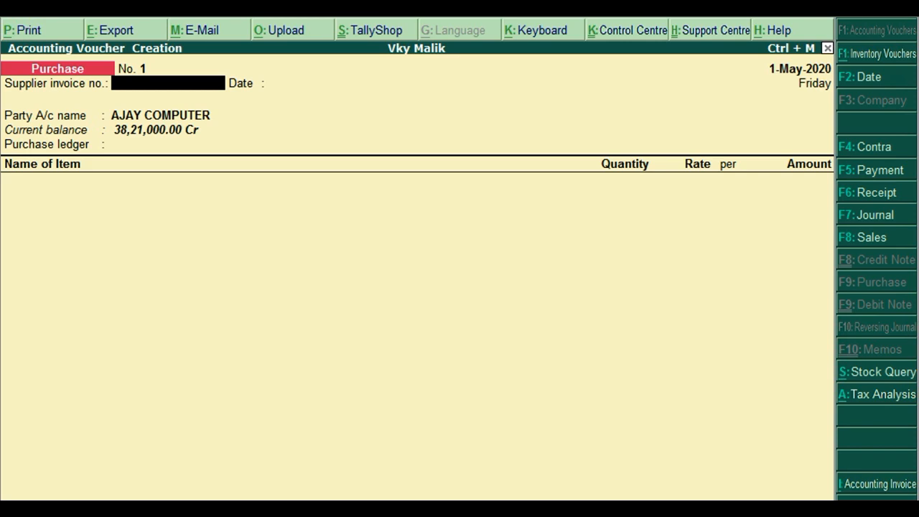
{"action": "key", "text": "Escape"}
{"action": "key", "text": "Up"}
{"action": "key", "text": "Up"}
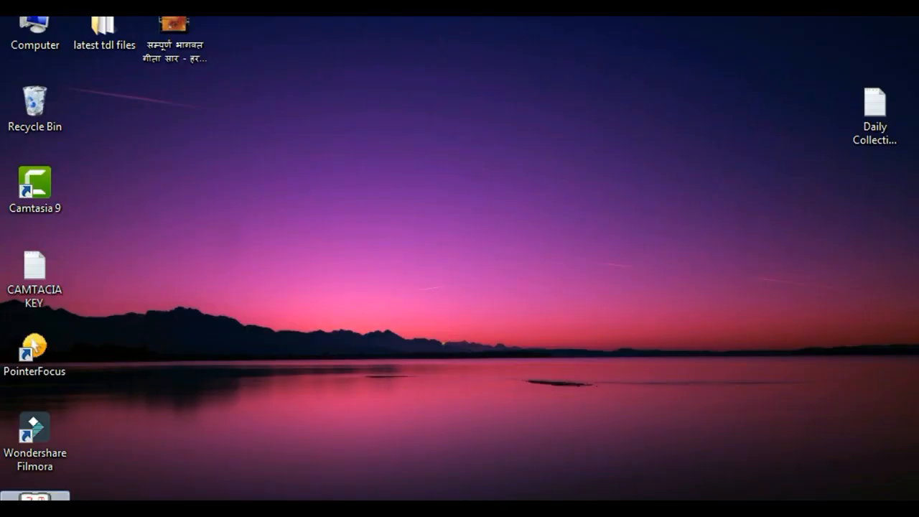
Switch to the Windows desktop, move Daily Collection TDL File up one place, and copy its full path from the file's security properties.
{"action": "left_click", "coordinate": [875, 119]}
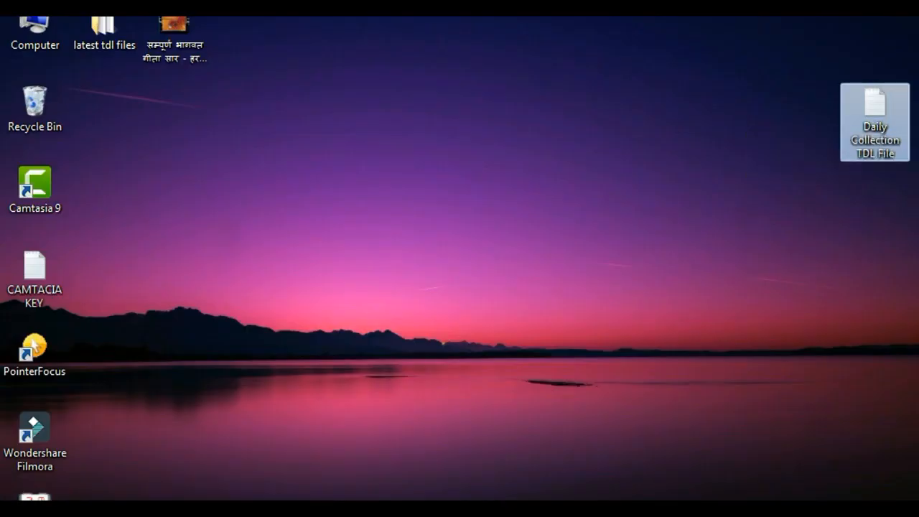
{"action": "left_click_drag", "start_coordinate": [875, 115], "coordinate": [874, 46]}
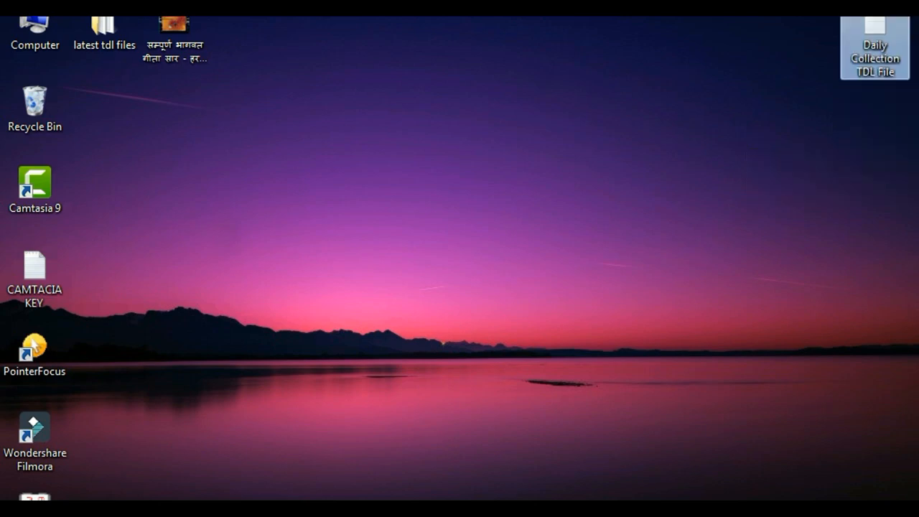
{"action": "right_click", "coordinate": [875, 47]}
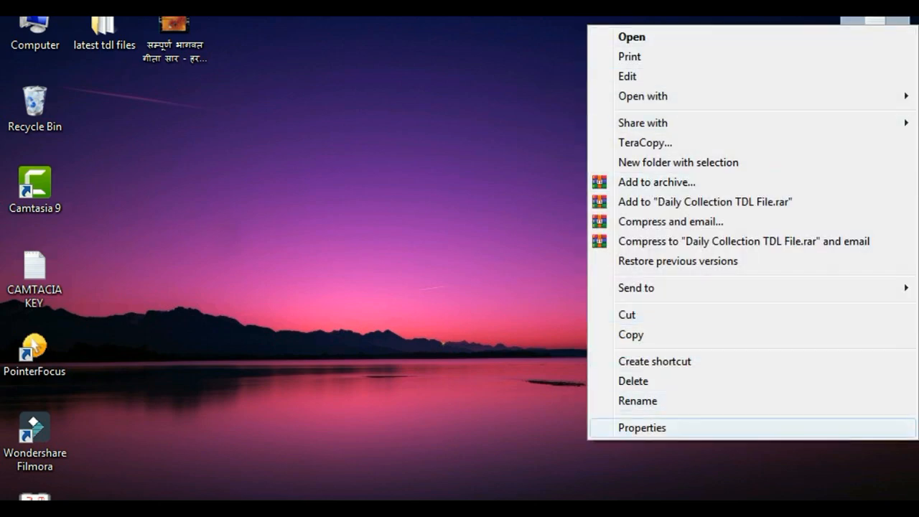
{"action": "left_click", "coordinate": [642, 428]}
{"action": "left_click", "coordinate": [660, 67]}
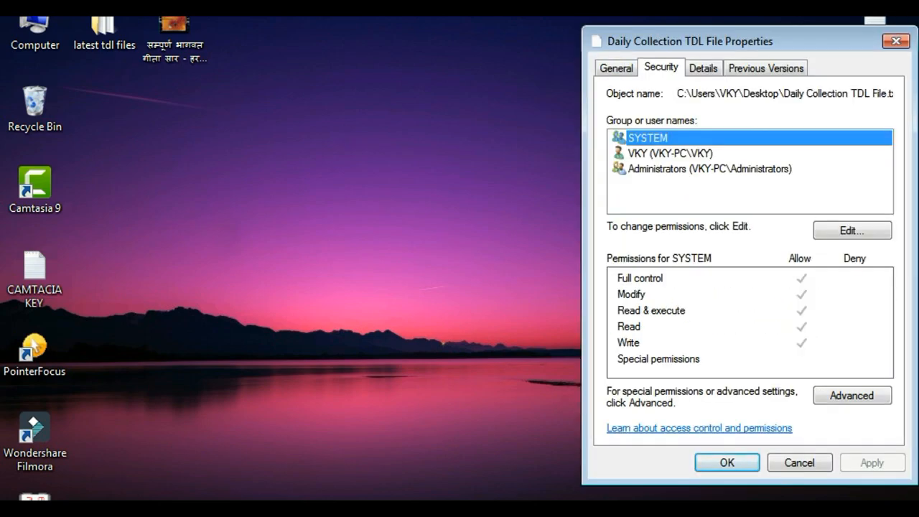
{"action": "left_click_drag", "start_coordinate": [678, 93], "coordinate": [893, 94]}
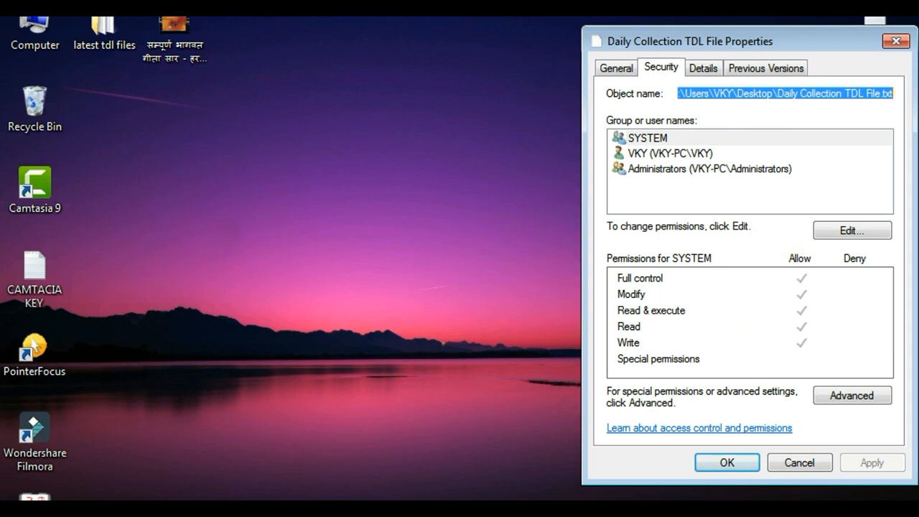
{"action": "right_click", "coordinate": [681, 94]}
{"action": "left_click", "coordinate": [722, 153]}
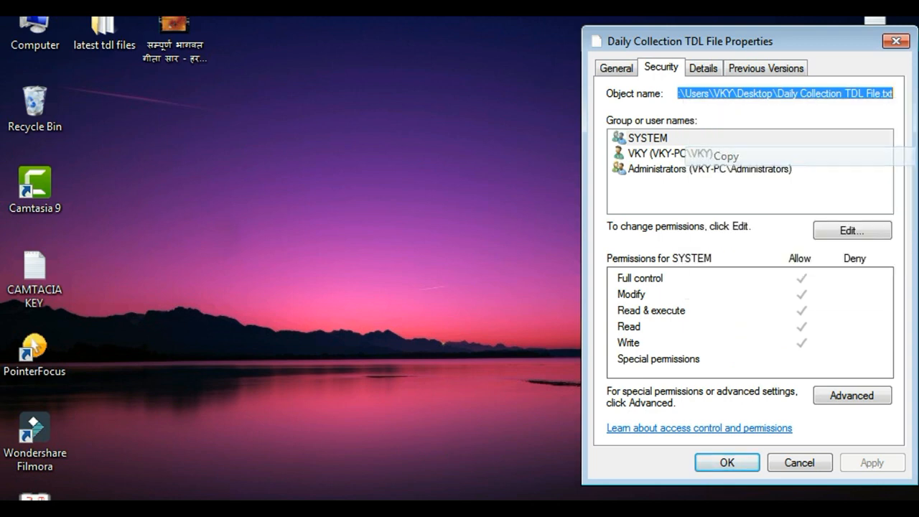
{"action": "key", "text": "Escape"}
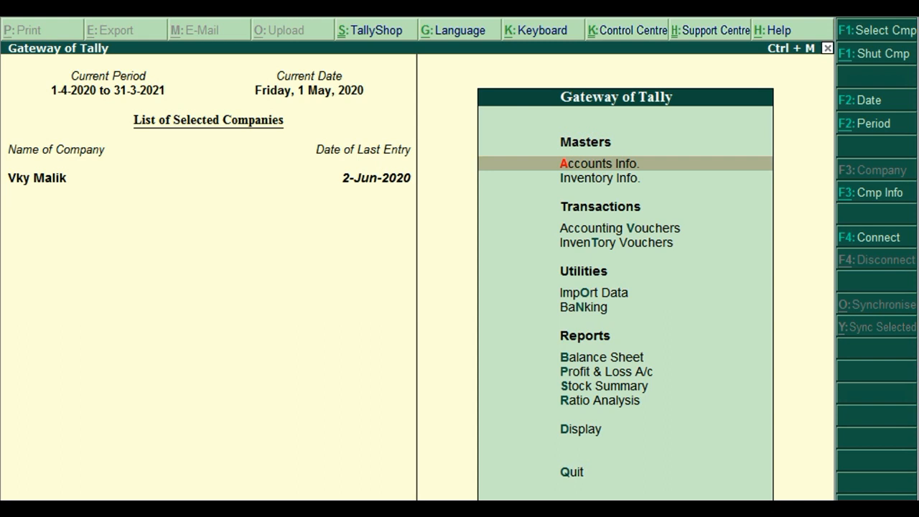
Switch to Tally.ERP 9 and add the copied path of Daily Collection TDL File.txt to the local TDL files preloaded on startup.
{"action": "key", "text": "F12"}
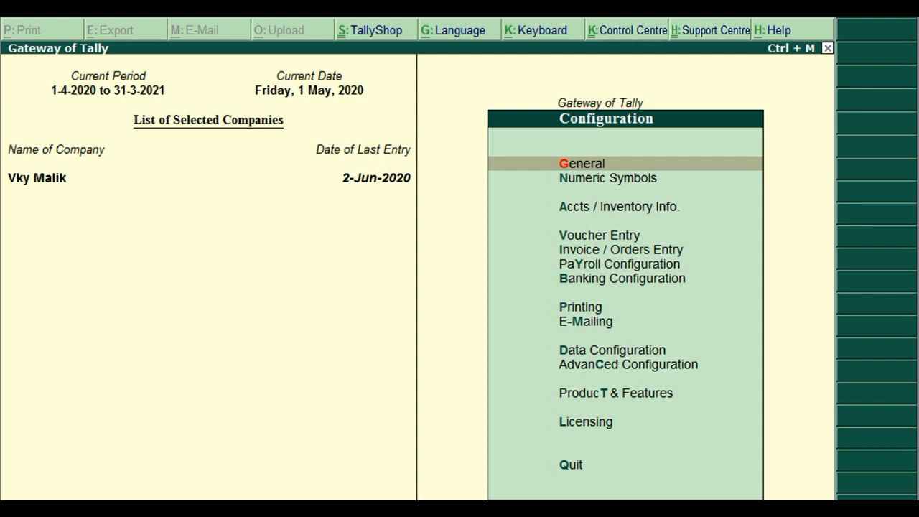
{"action": "key", "text": "Up"}
{"action": "key", "text": "Up"}
{"action": "key", "text": "Up"}
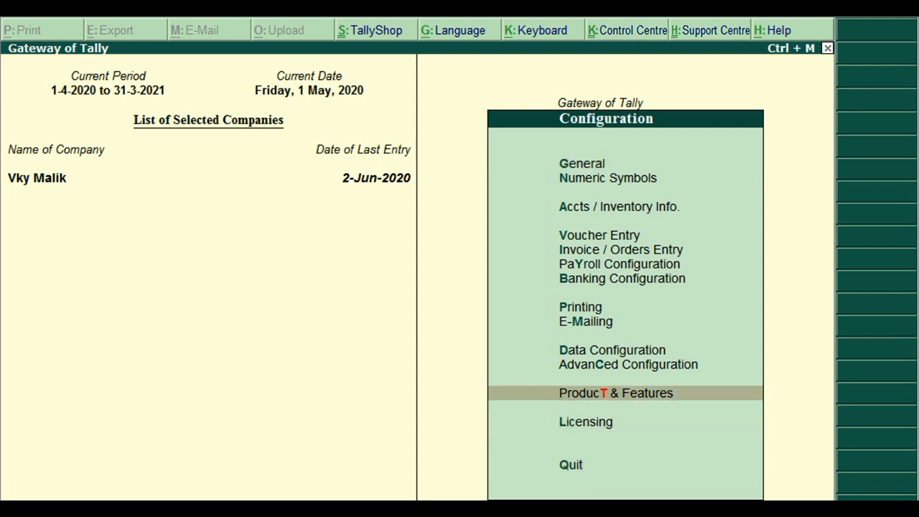
{"action": "key", "text": "Return"}
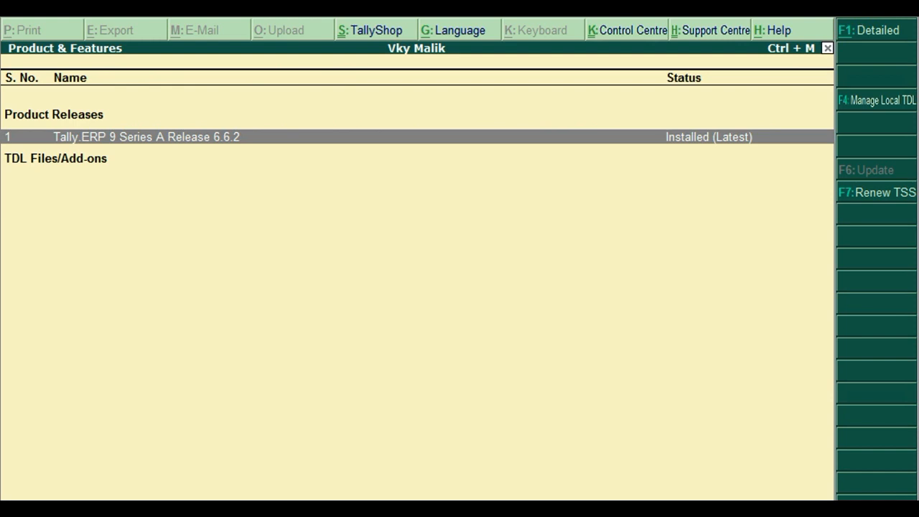
{"action": "key", "text": "F4"}
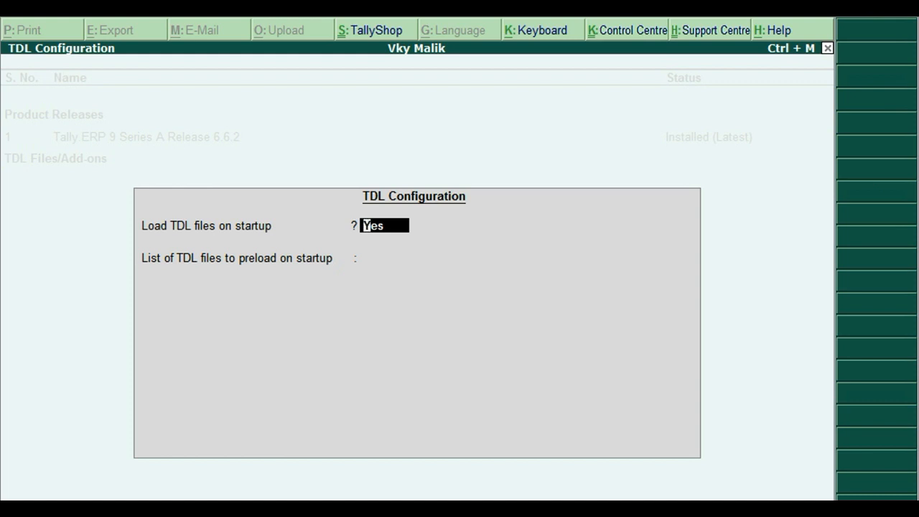
{"action": "key", "text": "Return"}
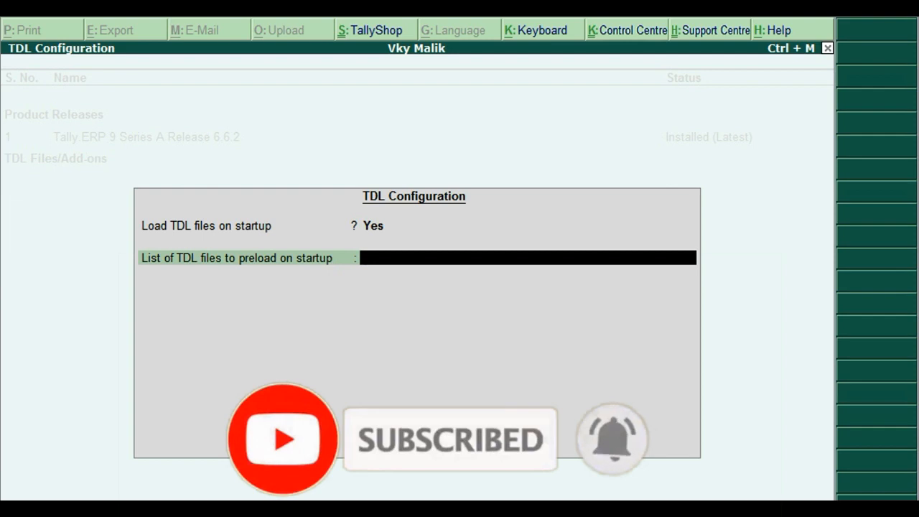
{"action": "key", "text": "ctrl+alt+v"}
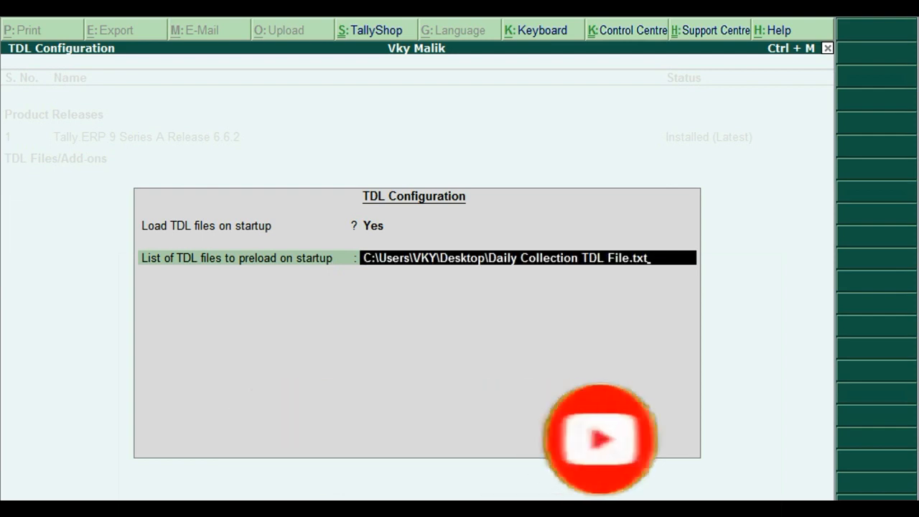
{"action": "key", "text": "Return"}
{"action": "key", "text": "Return"}
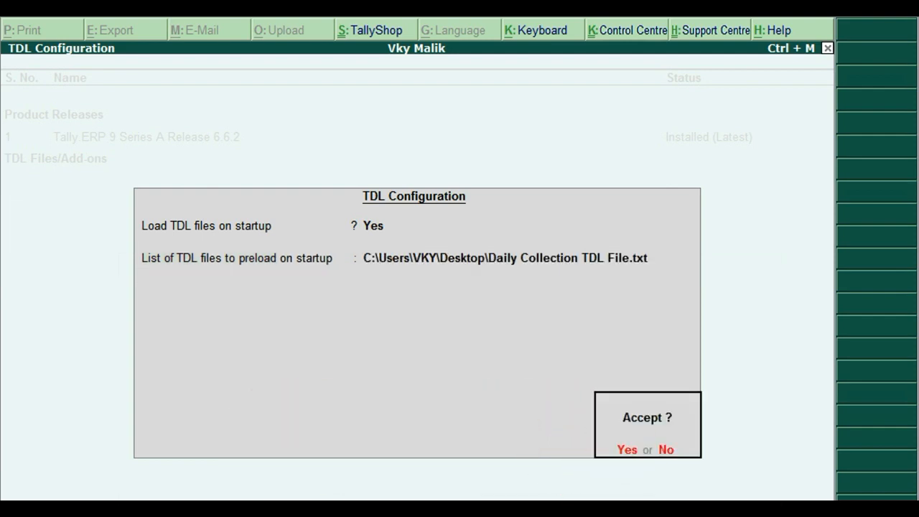
{"action": "key", "text": "Return"}
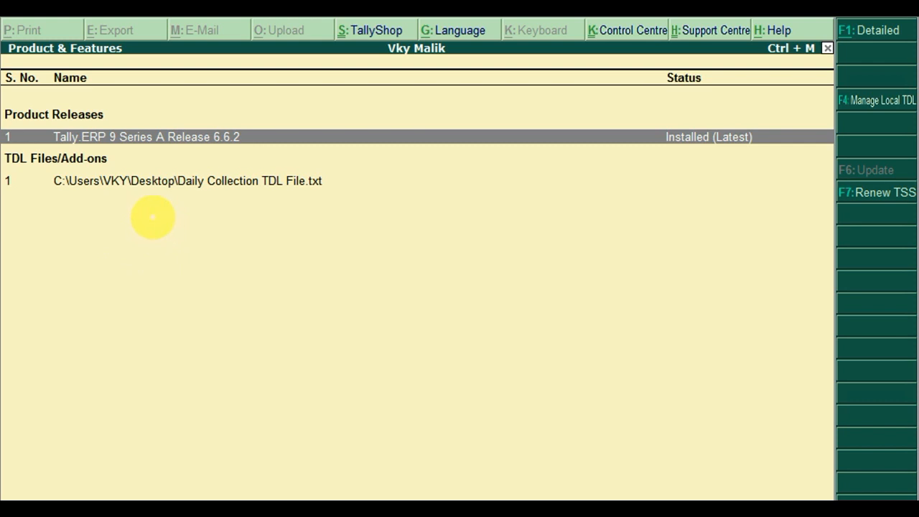
Show the detailed information for the loaded TDL file, and return to the Gateway of Tally.
{"action": "key", "text": "alt+F1"}
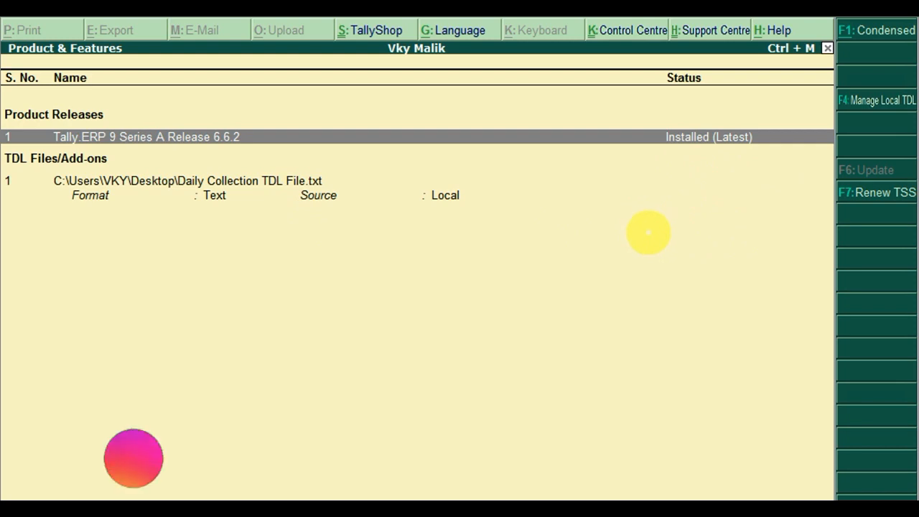
{"action": "key", "text": "Escape"}
{"action": "key", "text": "Escape"}
{"action": "key", "text": "Escape"}
{"action": "key", "text": "Escape"}
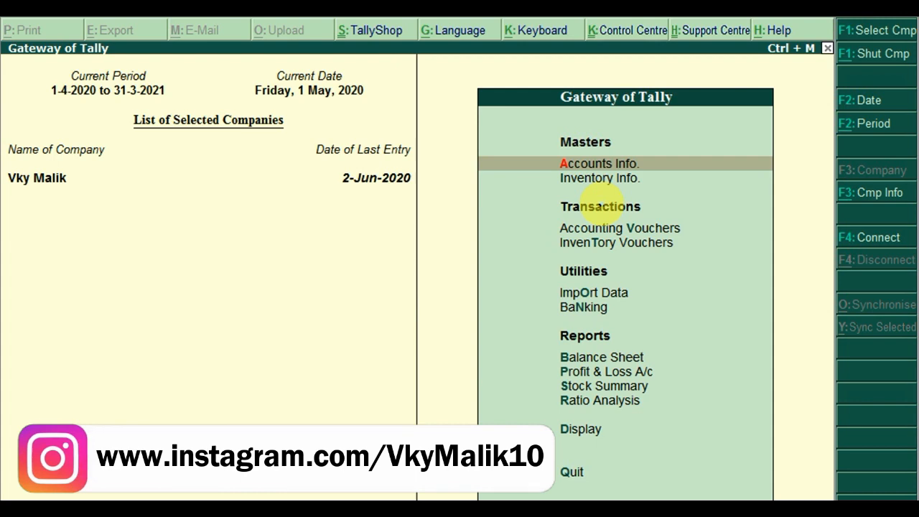
Check the background colours and added fields on the Contra, Payment, Receipt, Journal, Sales and Purchase voucher entry screens.
{"action": "key", "text": "Down"}
{"action": "key", "text": "Down"}
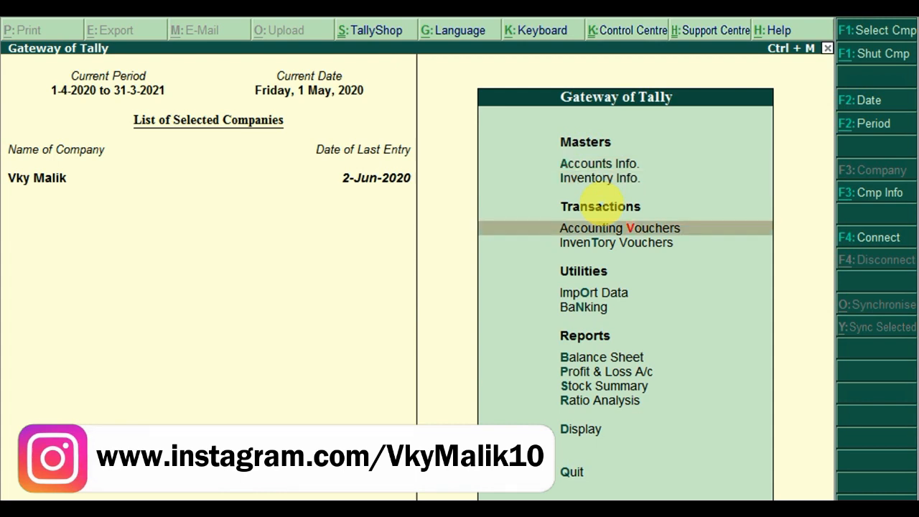
{"action": "key", "text": "Return"}
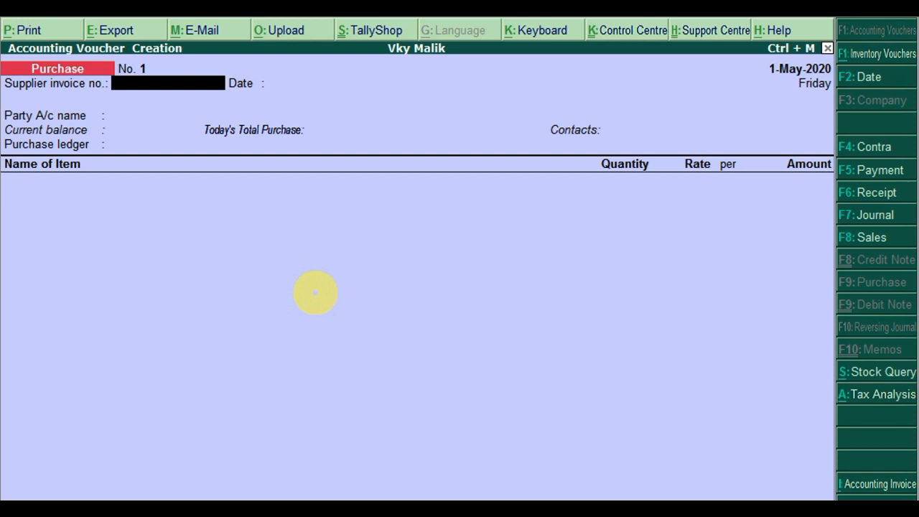
{"action": "key", "text": "F4"}
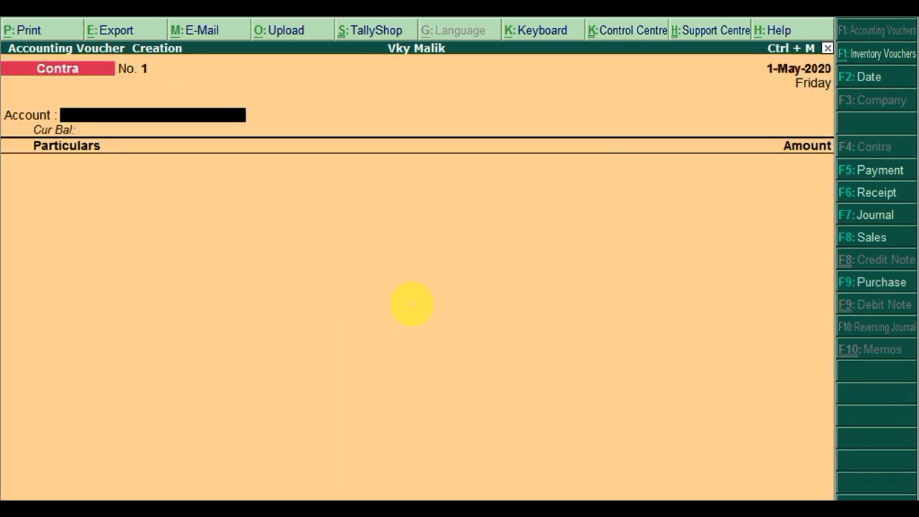
{"action": "key", "text": "F5"}
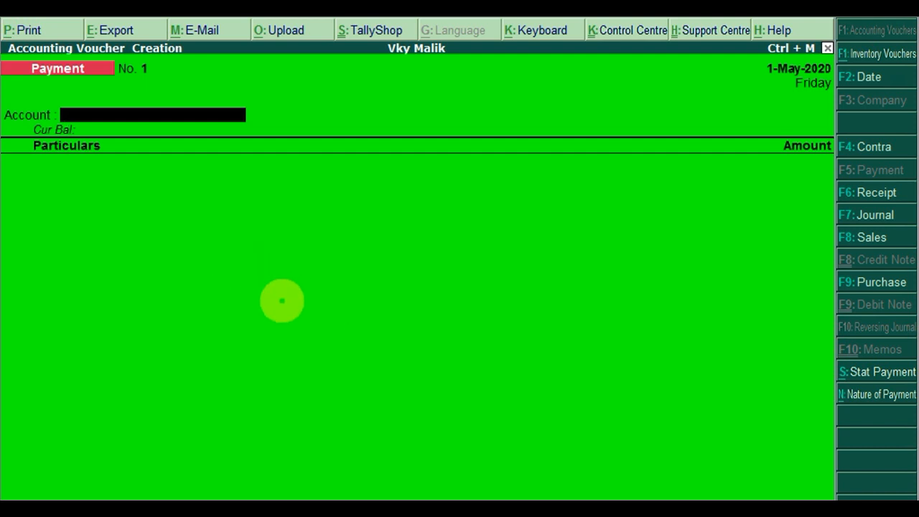
{"action": "key", "text": "F6"}
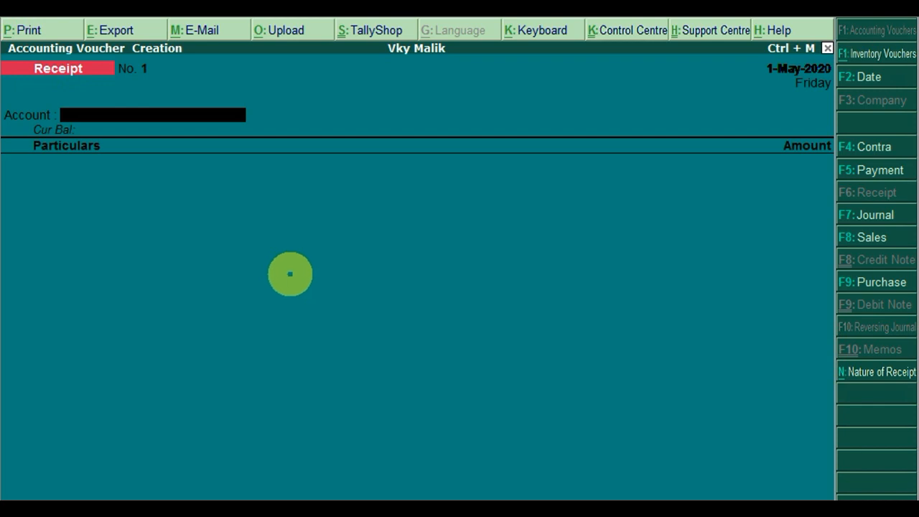
{"action": "key", "text": "F7"}
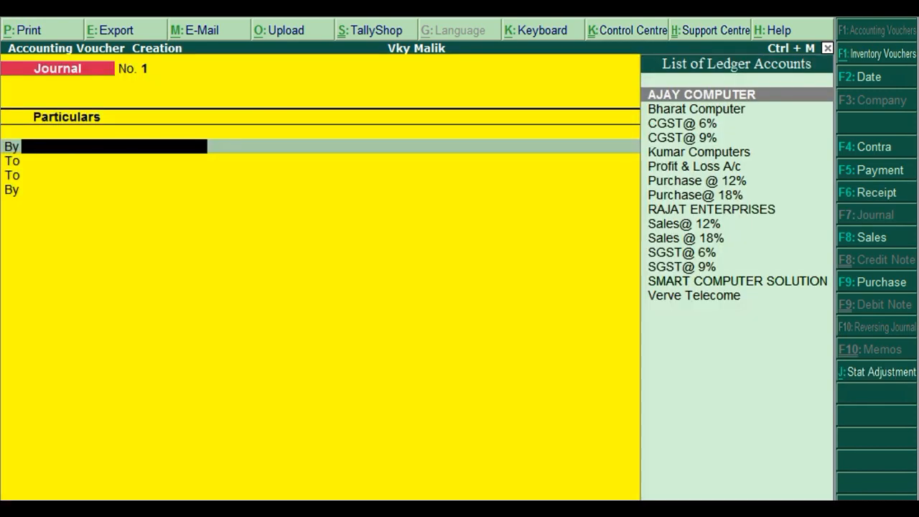
{"action": "key", "text": "F8"}
{"action": "key", "text": "F9"}
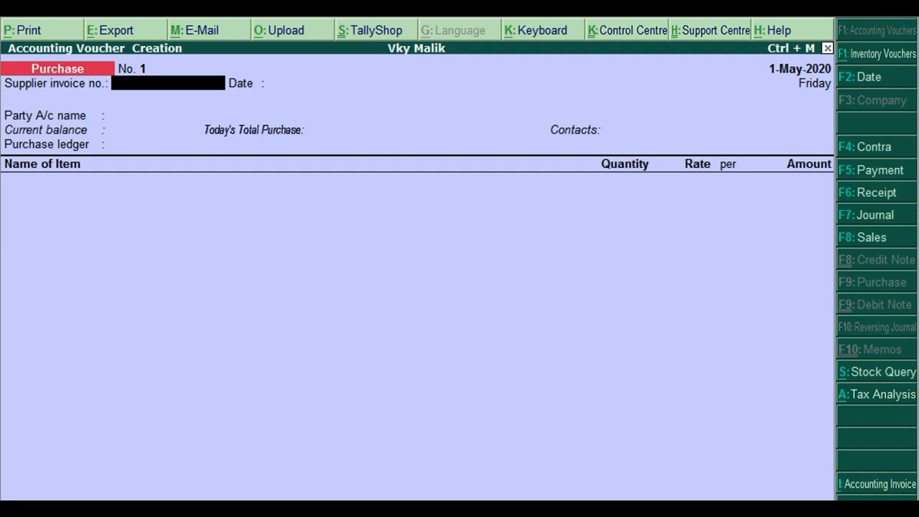
Compare the Today's Total Sale and Today's Total Purchase fields on the Sales and Purchase voucher screens.
{"action": "key", "text": "F8"}
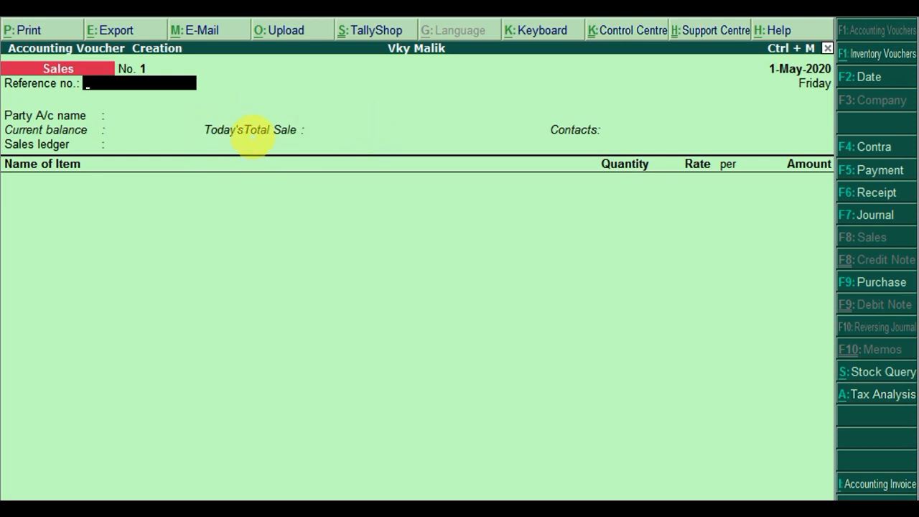
{"action": "key", "text": "F9"}
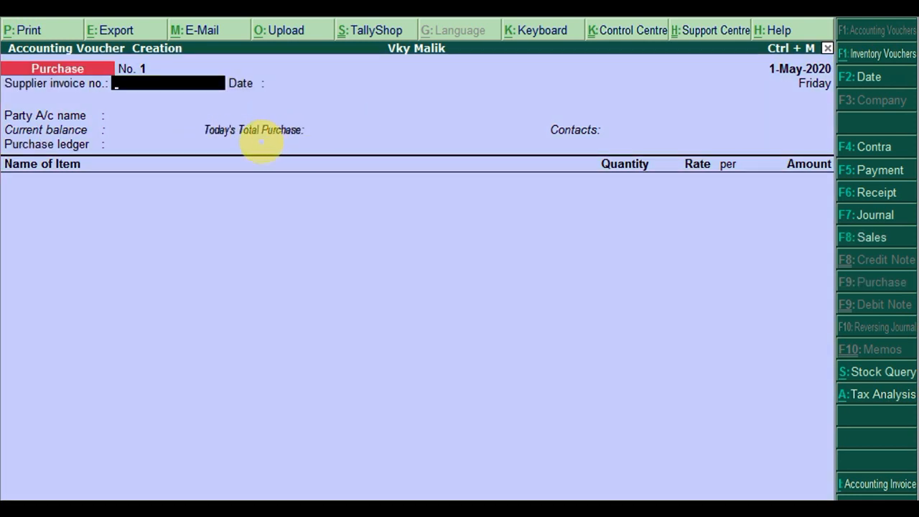
{"action": "key", "text": "F8"}
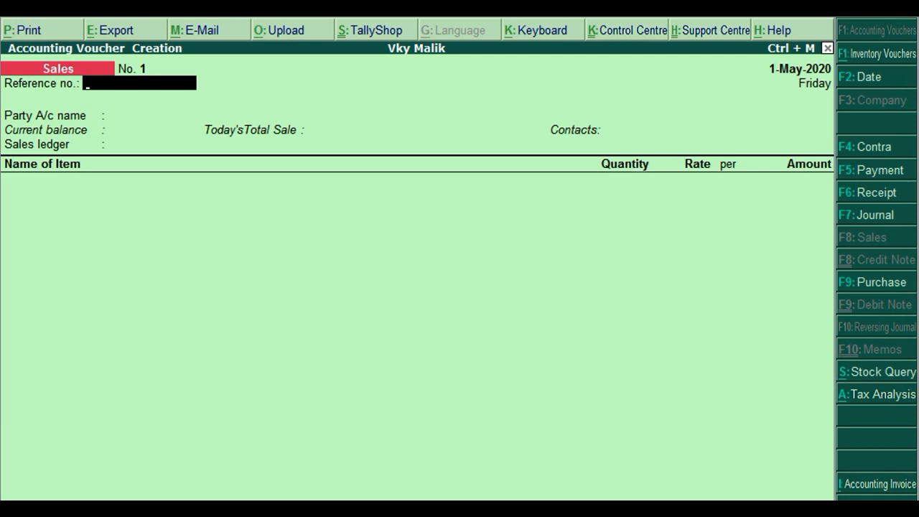
Check the day's total sale on 1-6-2020 and 2-6-2020, and the total purchase on 2-6-2020, in the voucher screens.
{"action": "key", "text": "F2"}
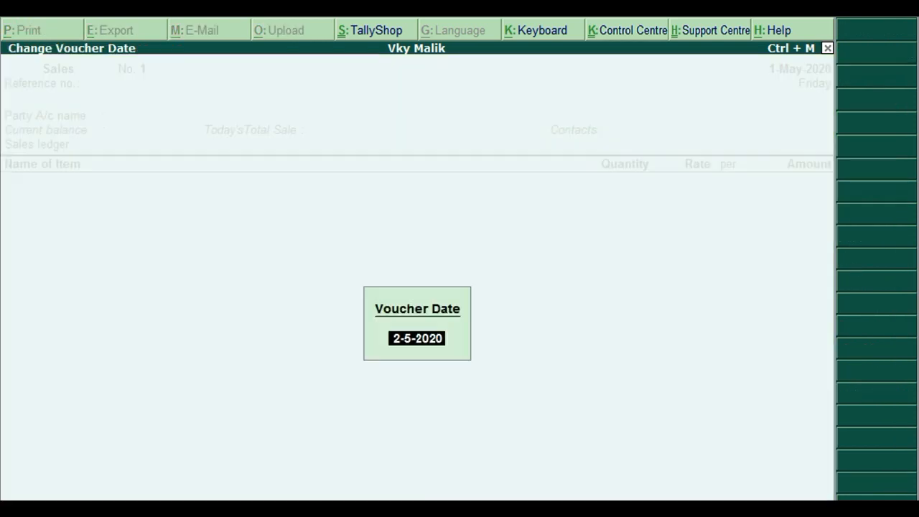
{"action": "type", "text": "1-6"}
{"action": "key", "text": "Return"}
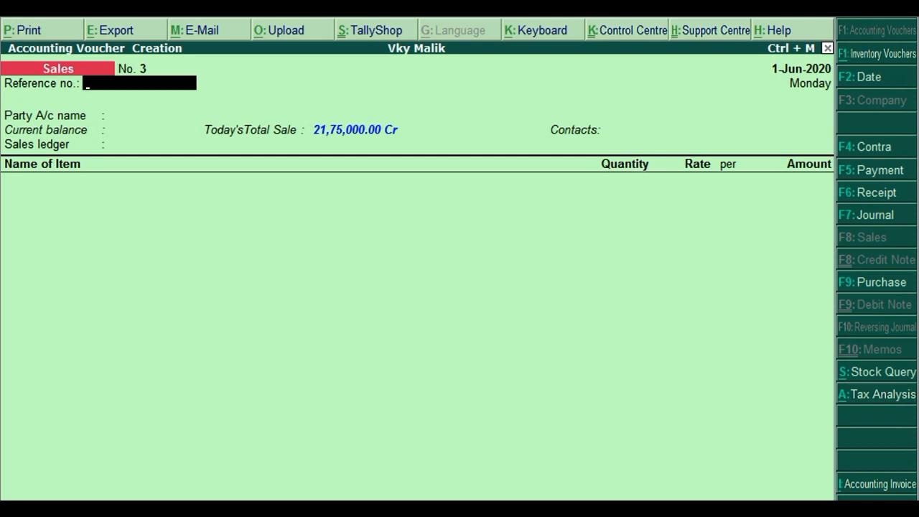
{"action": "key", "text": "F2"}
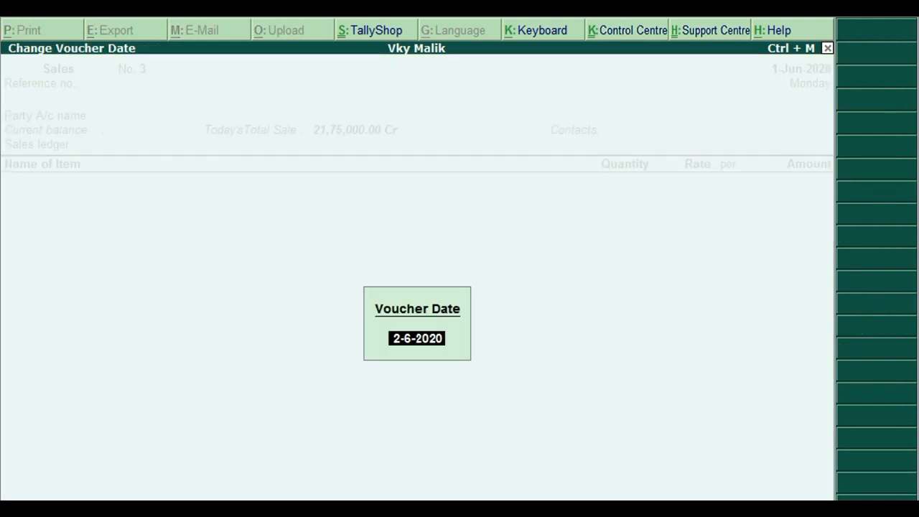
{"action": "key", "text": "Return"}
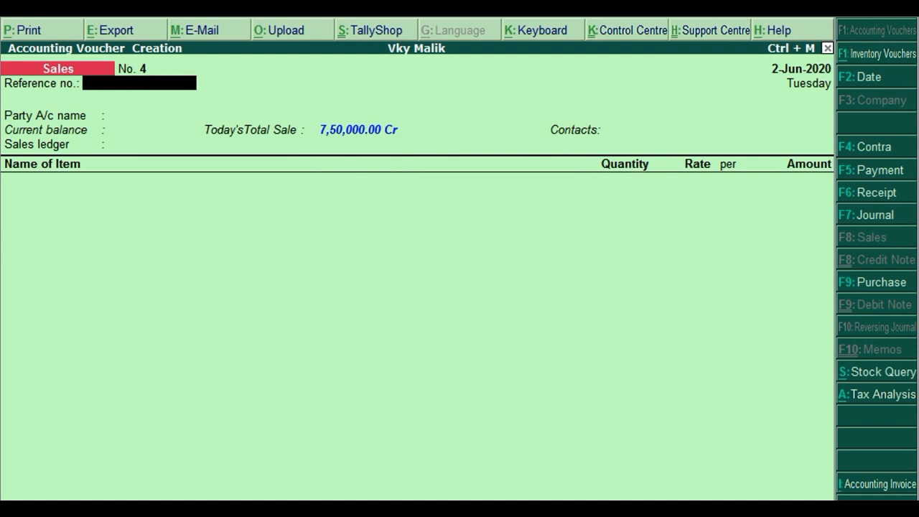
{"action": "key", "text": "F9"}
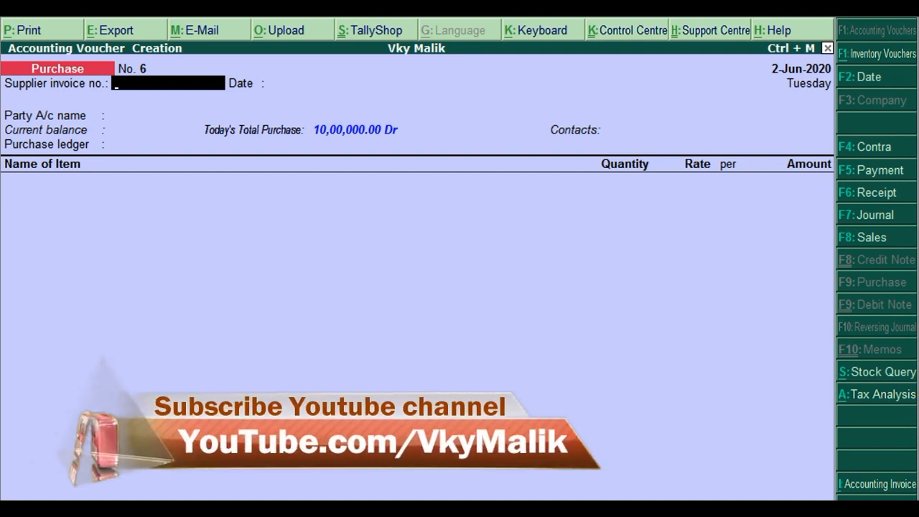
{"action": "key", "text": "F8"}
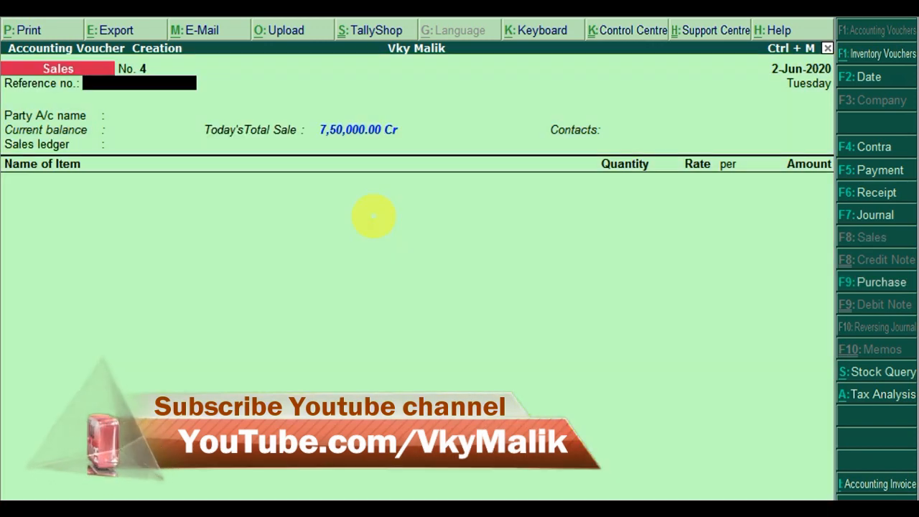
Date the sales voucher 1-5-2020, with AJAY COMPUTER as the party account and Sales @ 18% as the sales ledger.
{"action": "key", "text": "F2"}
{"action": "type", "text": "1-5"}
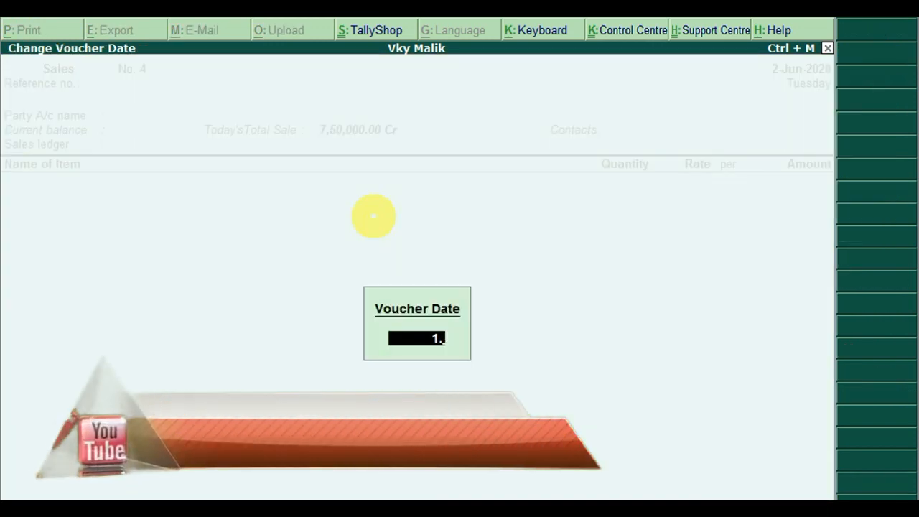
{"action": "key", "text": "Return"}
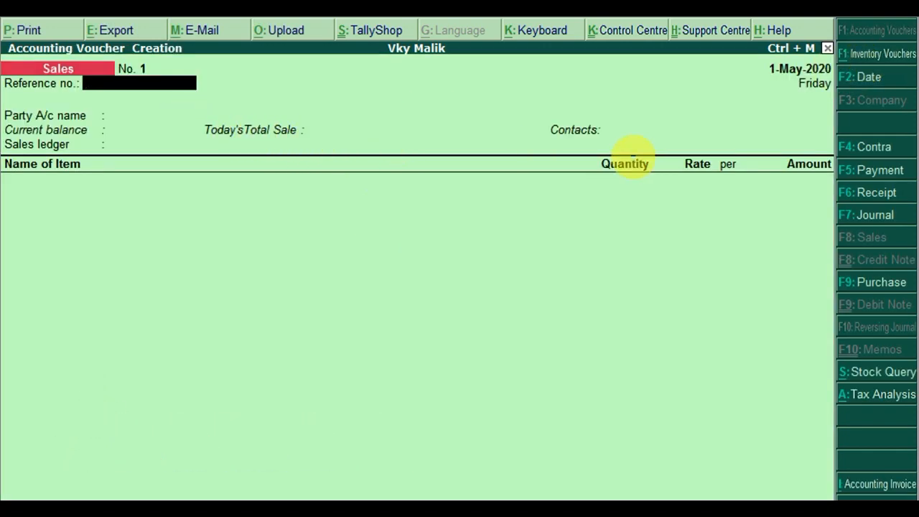
{"action": "key", "text": "Return"}
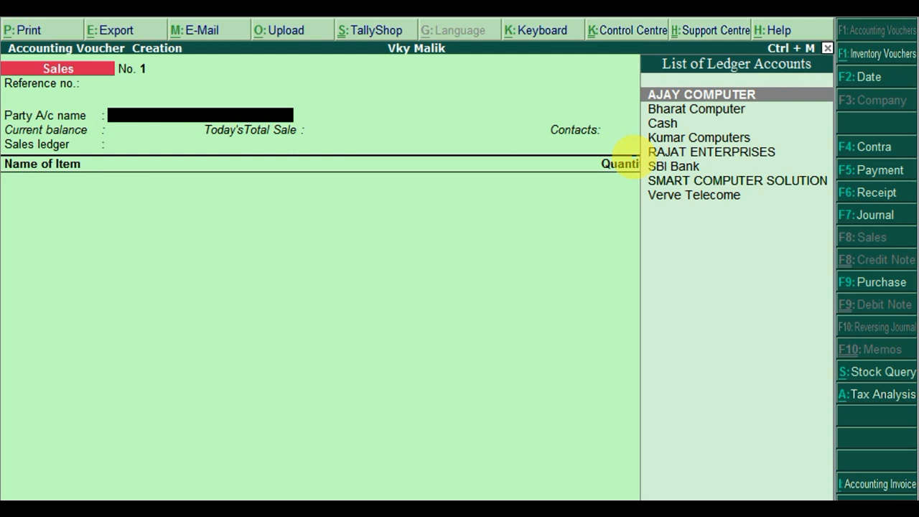
{"action": "key", "text": "Down"}
{"action": "key", "text": "Up"}
{"action": "key", "text": "Return"}
{"action": "key", "text": "ctrl+a"}
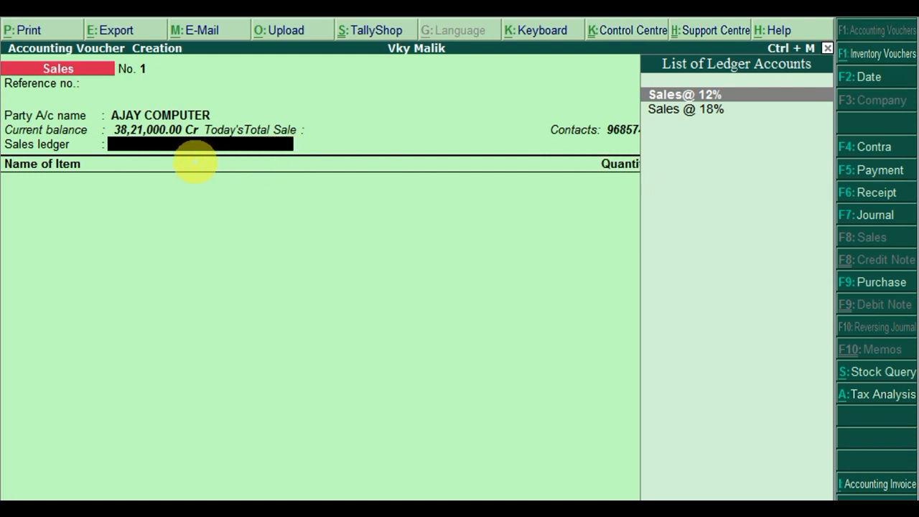
{"action": "key", "text": "Down"}
{"action": "key", "text": "Return"}
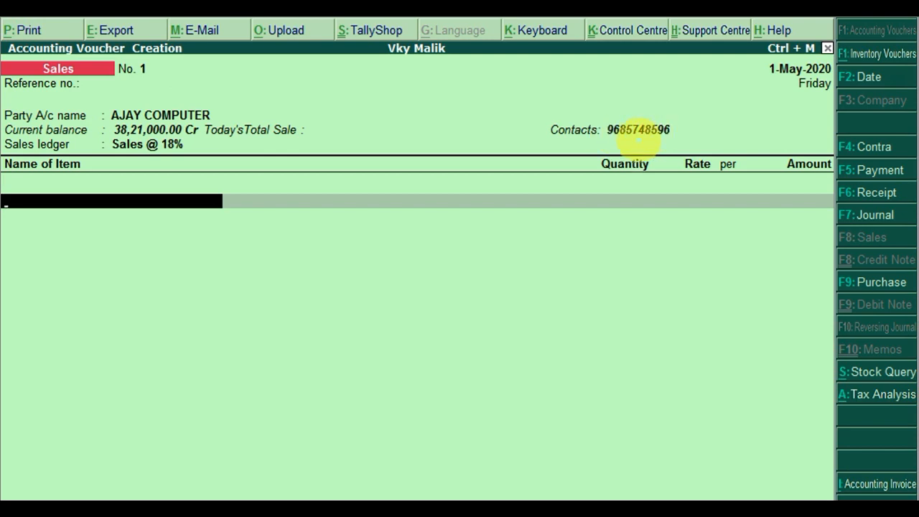
Enter the item Adcome Computer in the sales voucher, with quantity 5 pcs and rate 10,000 per piece.
{"action": "type", "text": "a"}
{"action": "key", "text": "Return"}
{"action": "key", "text": "Return"}
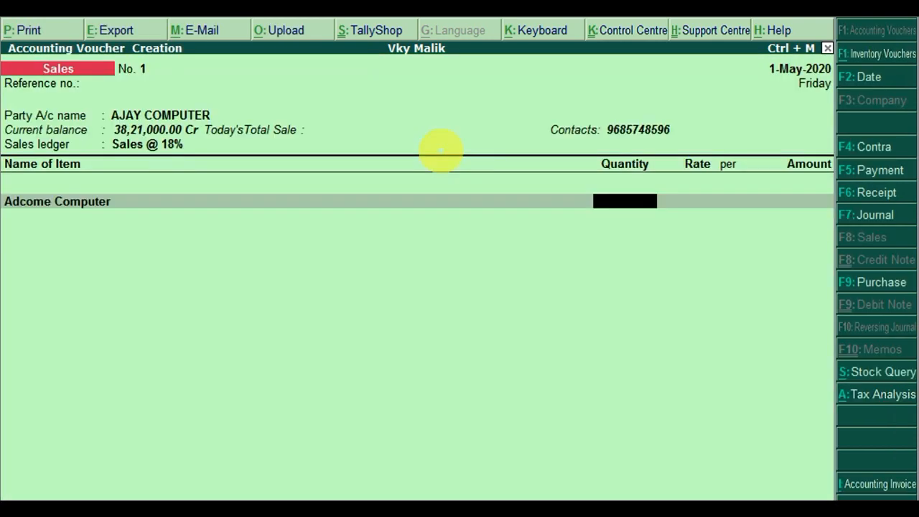
{"action": "type", "text": "5"}
{"action": "key", "text": "Return"}
{"action": "type", "text": "10000"}
{"action": "key", "text": "Return"}
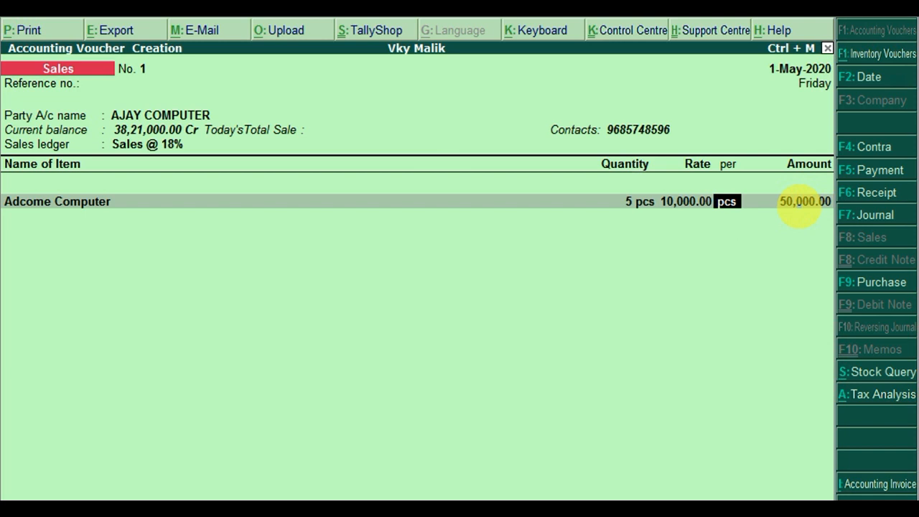
{"action": "key", "text": "Return"}
{"action": "key", "text": "Return"}
{"action": "key", "text": "Return"}
Add the CGST@ 9% and SGST@ 9% tax ledgers below the item and save the sales voucher.
{"action": "type", "text": "cgst"}
{"action": "key", "text": "Down"}
{"action": "key", "text": "Return"}
{"action": "key", "text": "Return"}
{"action": "type", "text": "St"}
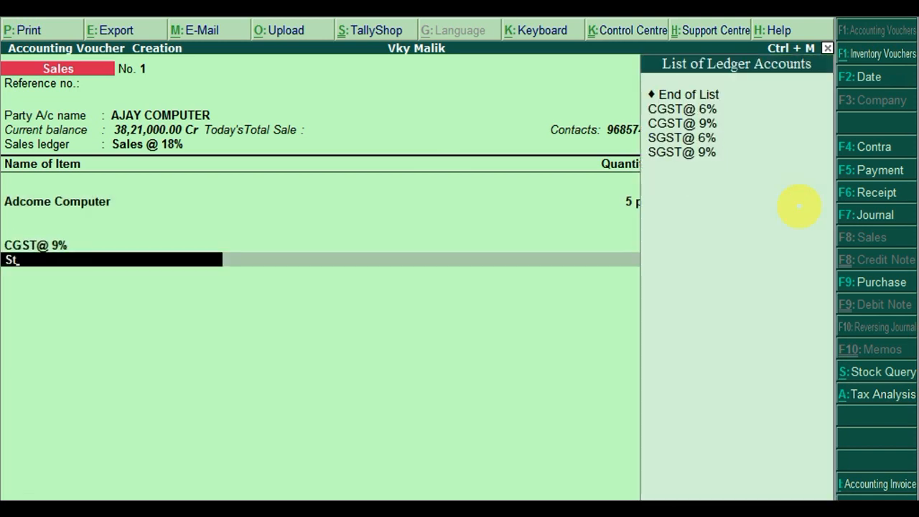
{"action": "key", "text": "Down"}
{"action": "key", "text": "Down"}
{"action": "key", "text": "Down"}
{"action": "key", "text": "Down"}
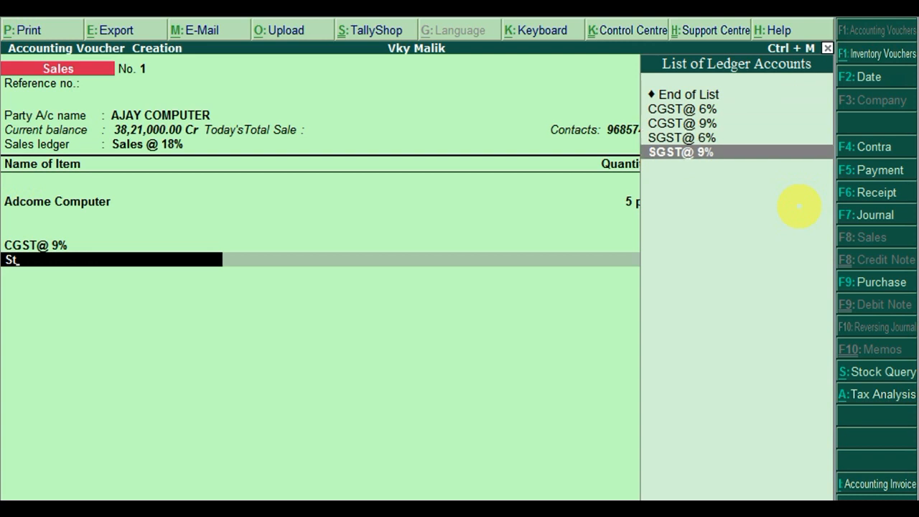
{"action": "key", "text": "Return"}
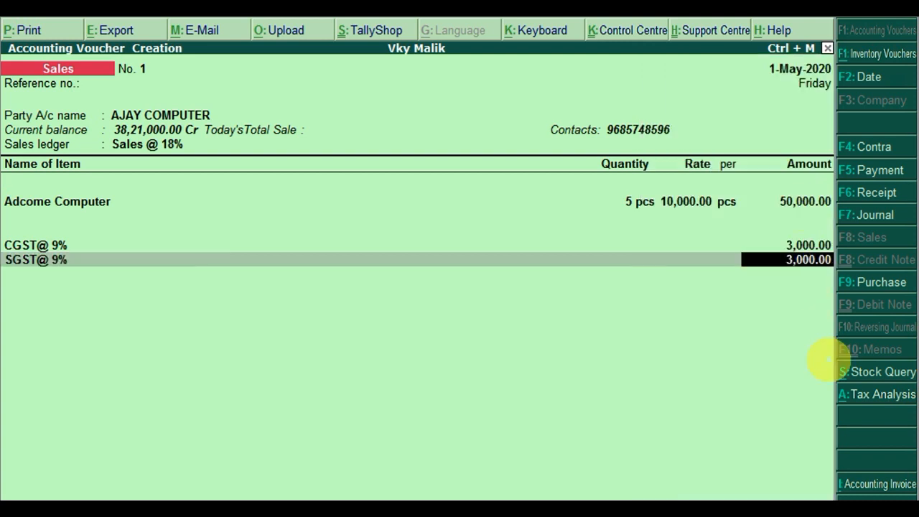
{"action": "key", "text": "Return"}
{"action": "key", "text": "Return"}
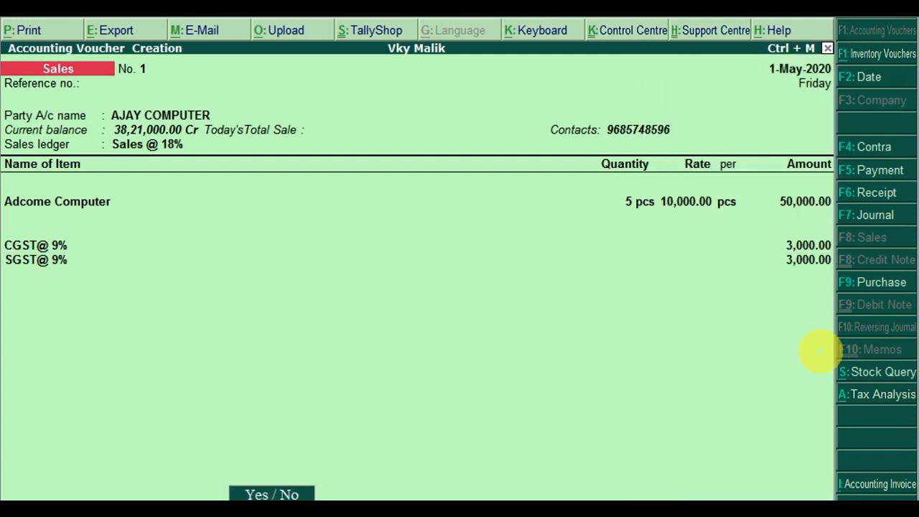
{"action": "key", "text": "Escape"}
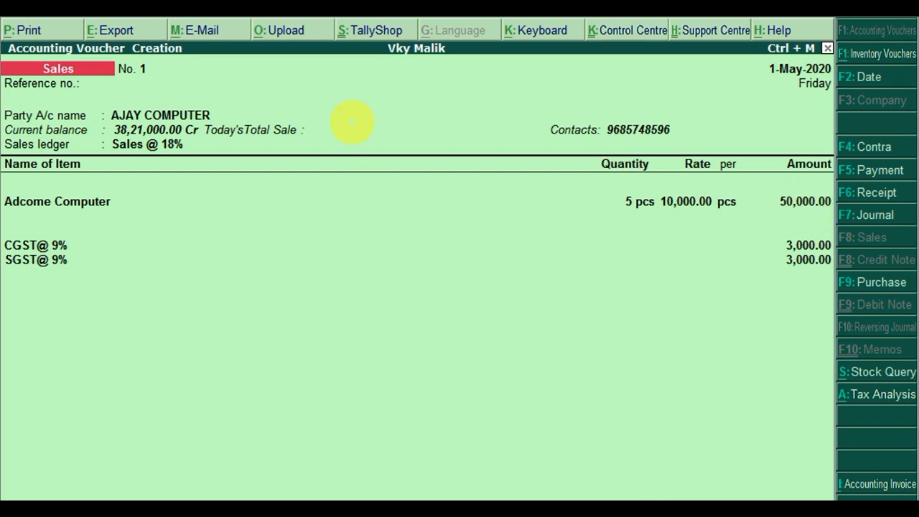
{"action": "key", "text": "Return"}
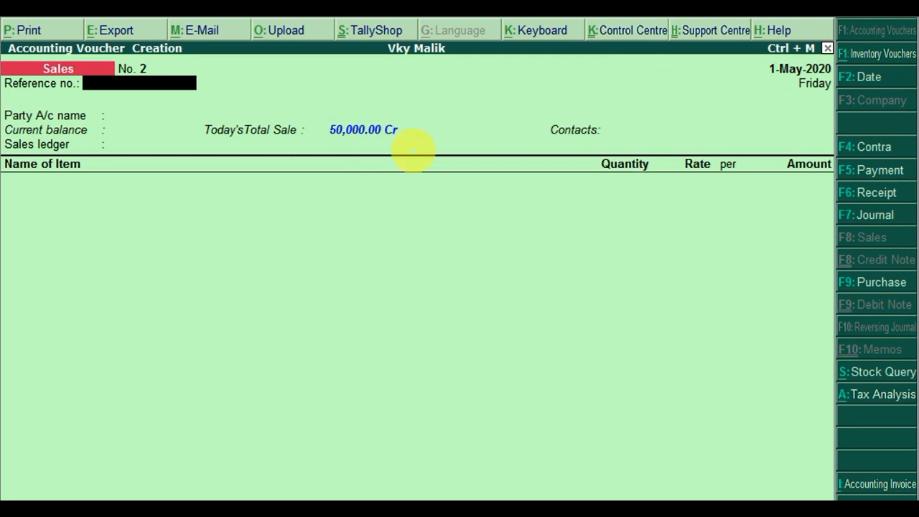
Start a purchase voucher with Verve Telecome as the party account and Purchase@ 18% as the purchase ledger.
{"action": "key", "text": "F9"}
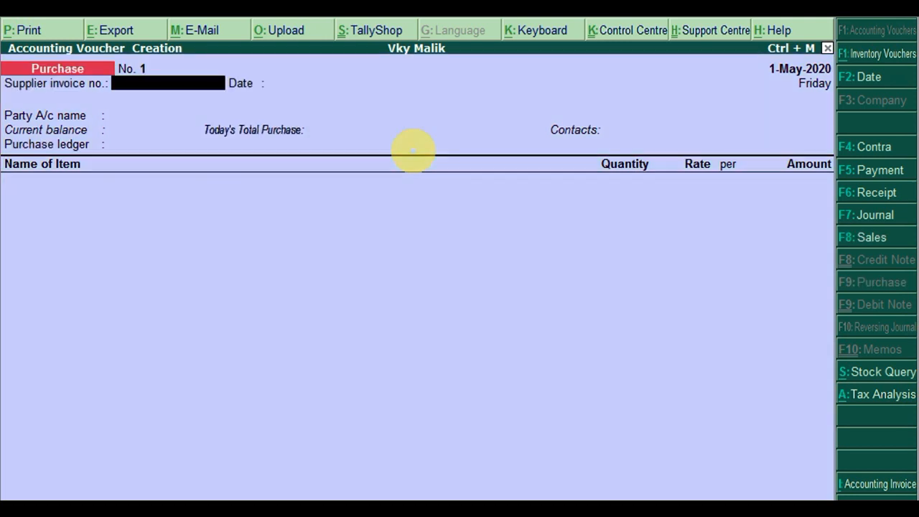
{"action": "key", "text": "Return"}
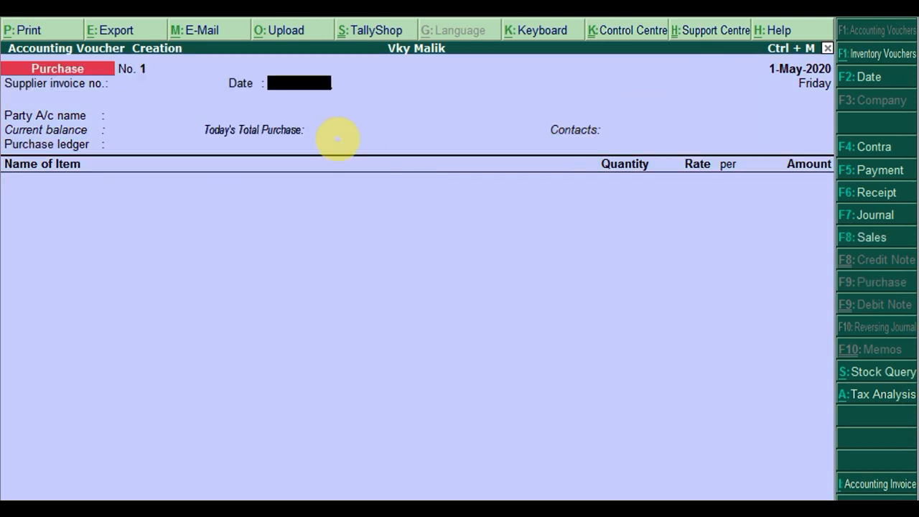
{"action": "key", "text": "Return"}
{"action": "key", "text": "Down"}
{"action": "key", "text": "Down"}
{"action": "key", "text": "Down"}
{"action": "key", "text": "Down"}
{"action": "key", "text": "Down"}
{"action": "key", "text": "Down"}
{"action": "key", "text": "Down"}
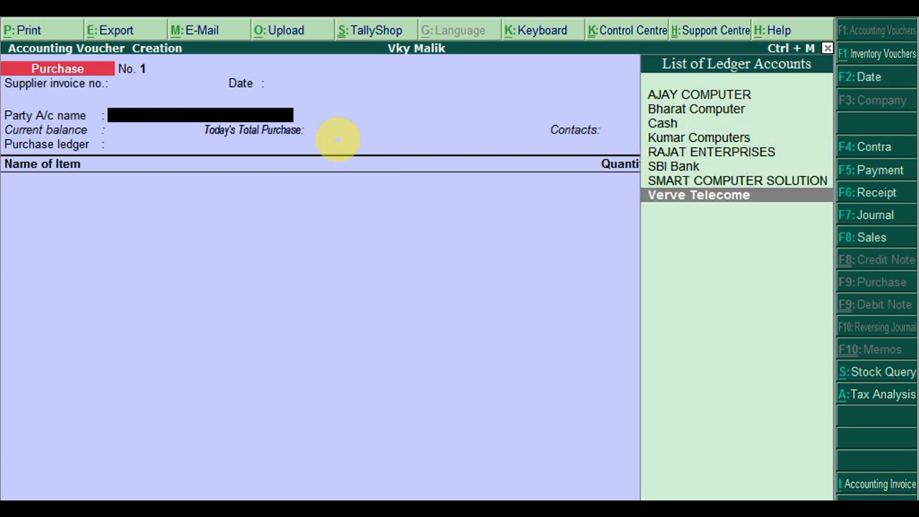
{"action": "key", "text": "Return"}
{"action": "key", "text": "ctrl+a"}
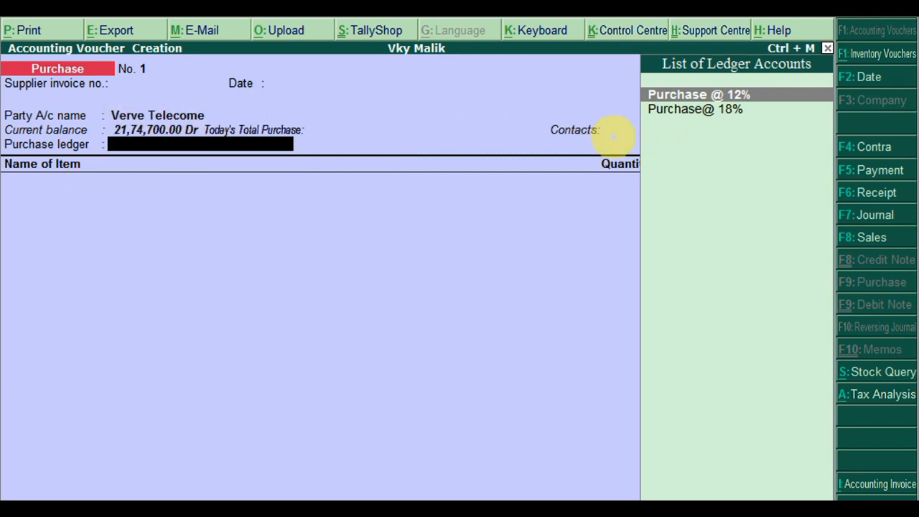
{"action": "key", "text": "Down"}
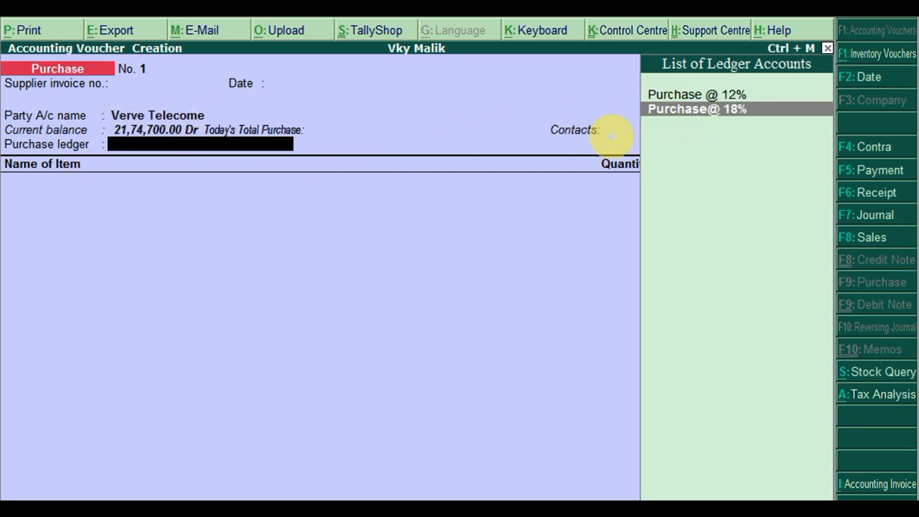
{"action": "key", "text": "Return"}
Enter the item DELL COMPUTER in the purchase voucher, with quantity 5 pcs and rate 20,000 per piece.
{"action": "key", "text": "Down"}
{"action": "key", "text": "Down"}
{"action": "key", "text": "Down"}
{"action": "key", "text": "Down"}
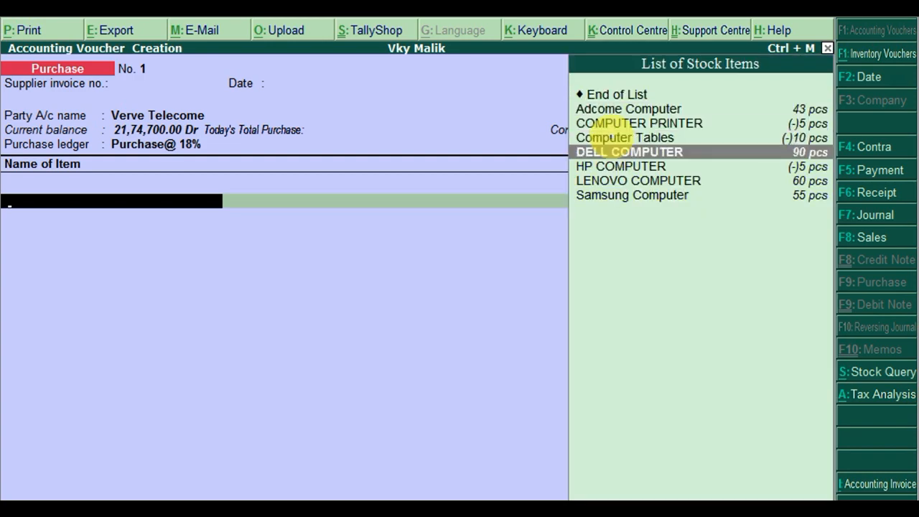
{"action": "key", "text": "Return"}
{"action": "key", "text": "Return"}
{"action": "type", "text": "5 pcs"}
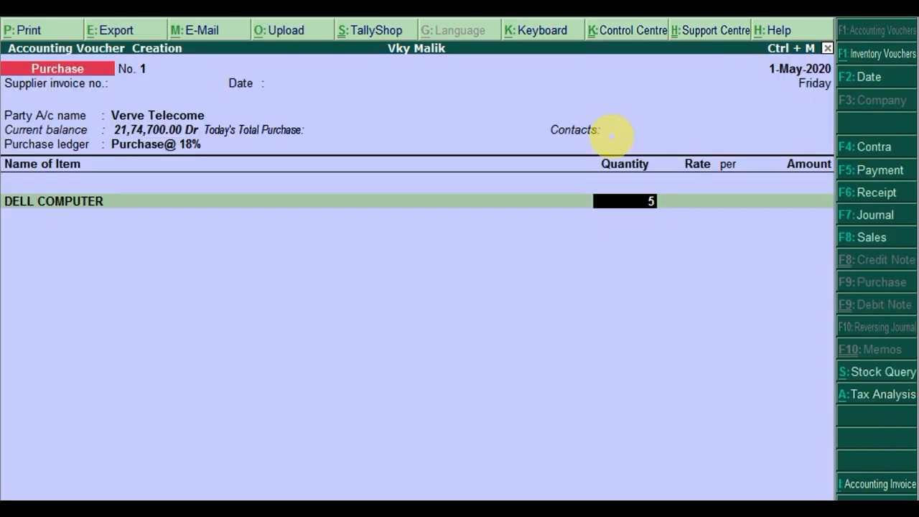
{"action": "key", "text": "Return"}
{"action": "type", "text": "200000.00"}
{"action": "key", "text": "Return"}
{"action": "key", "text": "Return"}
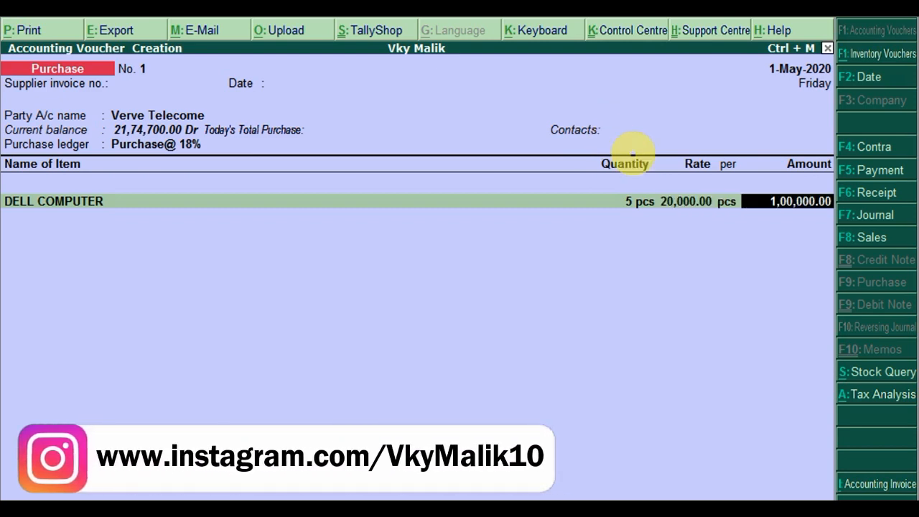
{"action": "key", "text": "Return"}
Add the CGST@ 9% and SGST@ 9% tax ledgers below the item and save the purchase voucher.
{"action": "type", "text": "Cgst"}
{"action": "key", "text": "Down"}
{"action": "key", "text": "Return"}
{"action": "key", "text": "Return"}
{"action": "type", "text": "st"}
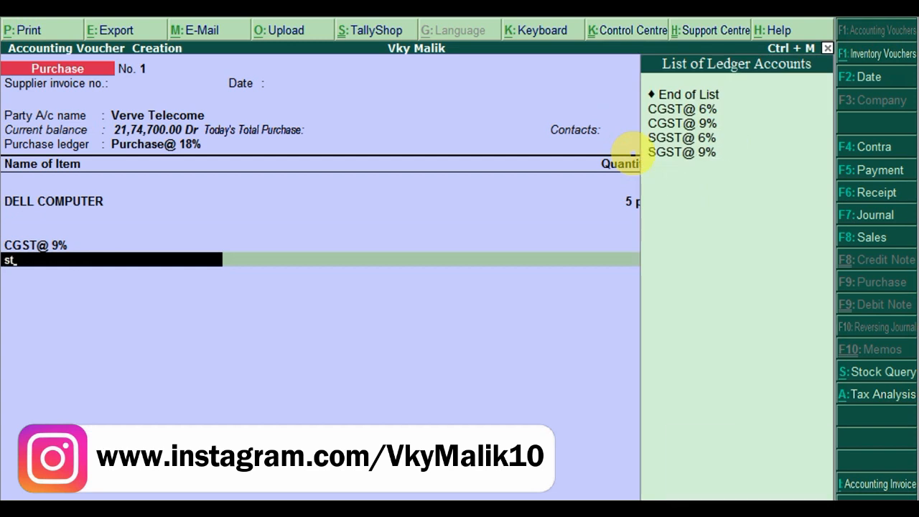
{"action": "key", "text": "Down"}
{"action": "key", "text": "Down"}
{"action": "key", "text": "Down"}
{"action": "key", "text": "Down"}
{"action": "key", "text": "Return"}
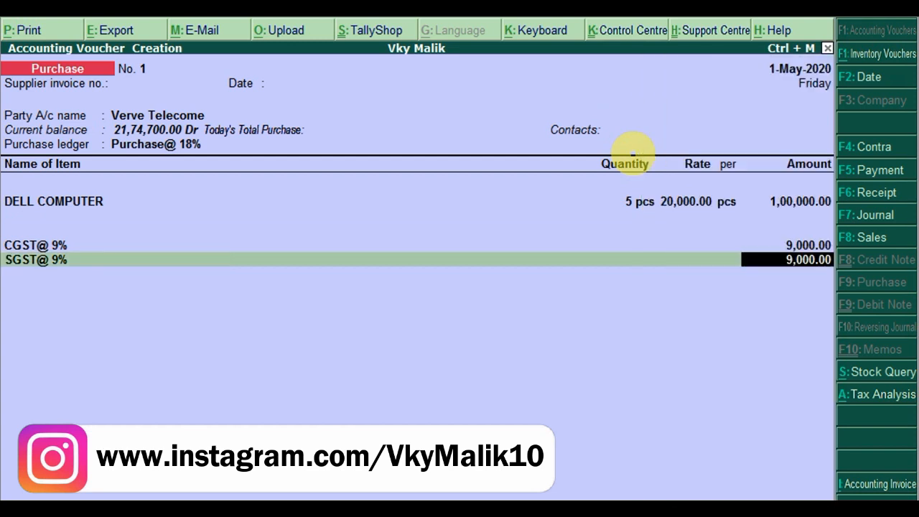
{"action": "key", "text": "Return"}
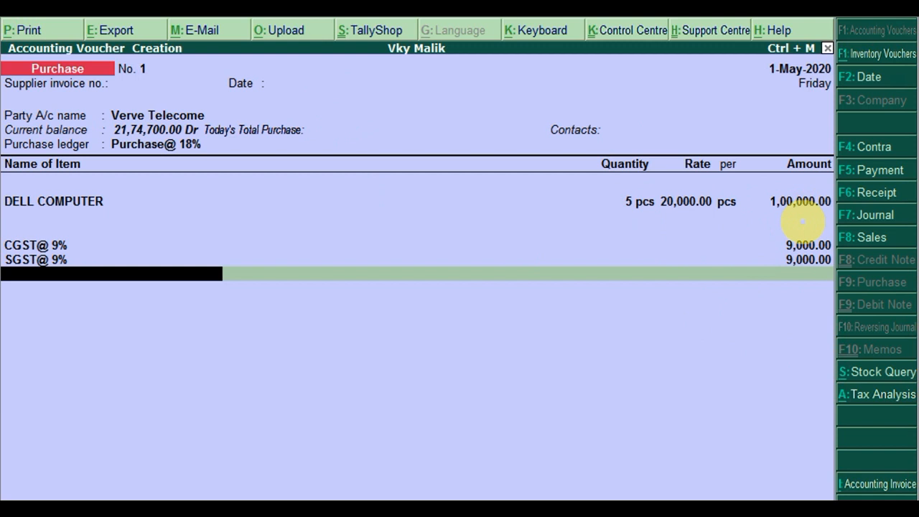
{"action": "key", "text": "Return"}
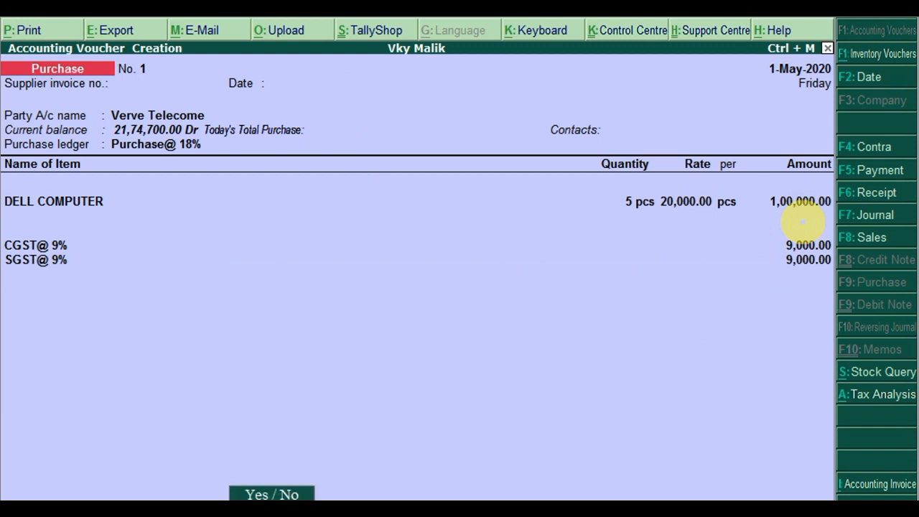
{"action": "key", "text": "Return"}
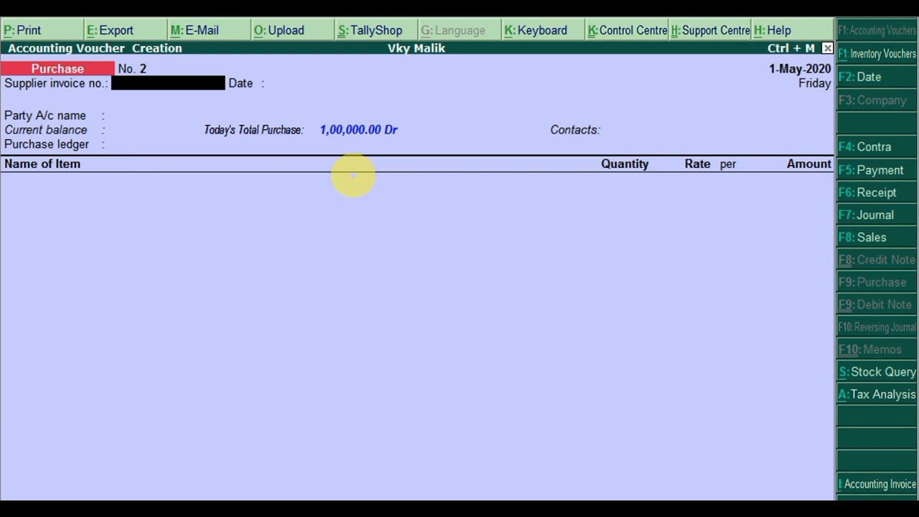
{"action": "key", "text": "Return"}
{"action": "key", "text": "Return"}
{"action": "key", "text": "Down"}
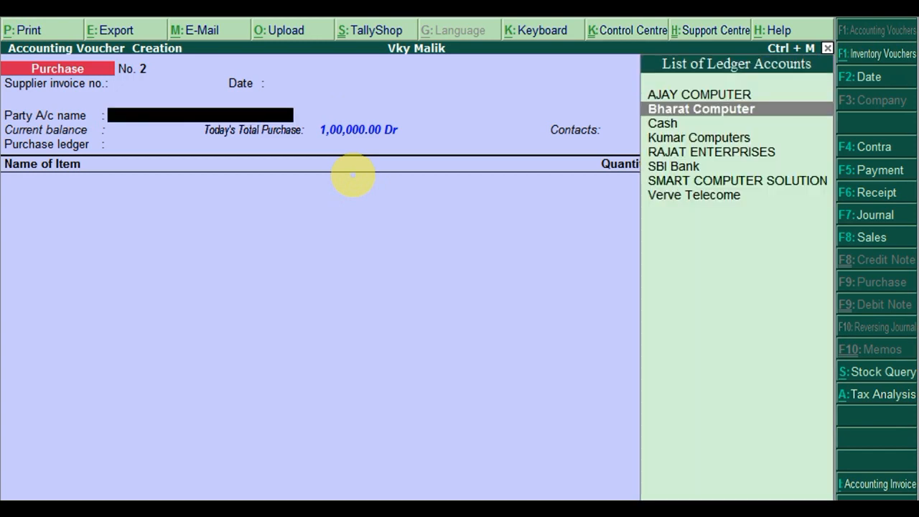
{"action": "key", "text": "Return"}
{"action": "key", "text": "Return"}
{"action": "key", "text": "ctrl+a"}
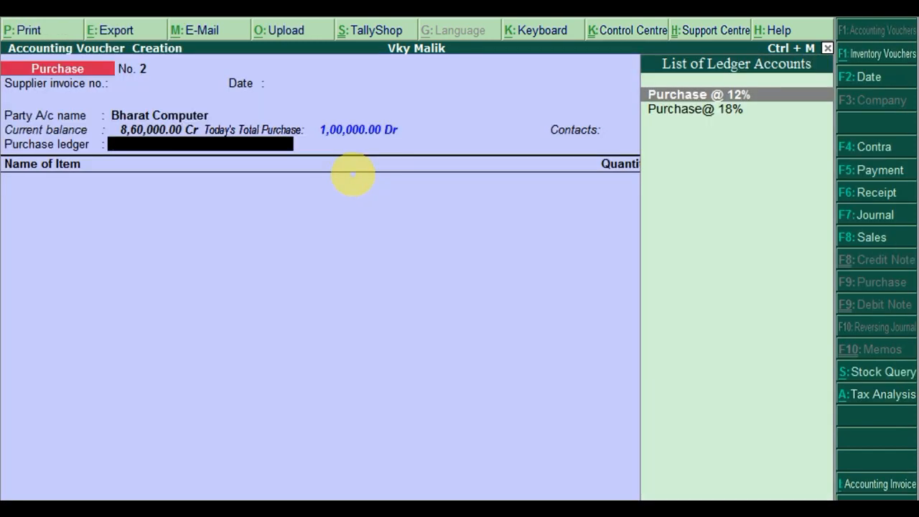
{"action": "key", "text": "Escape"}
{"action": "key", "text": "Return"}
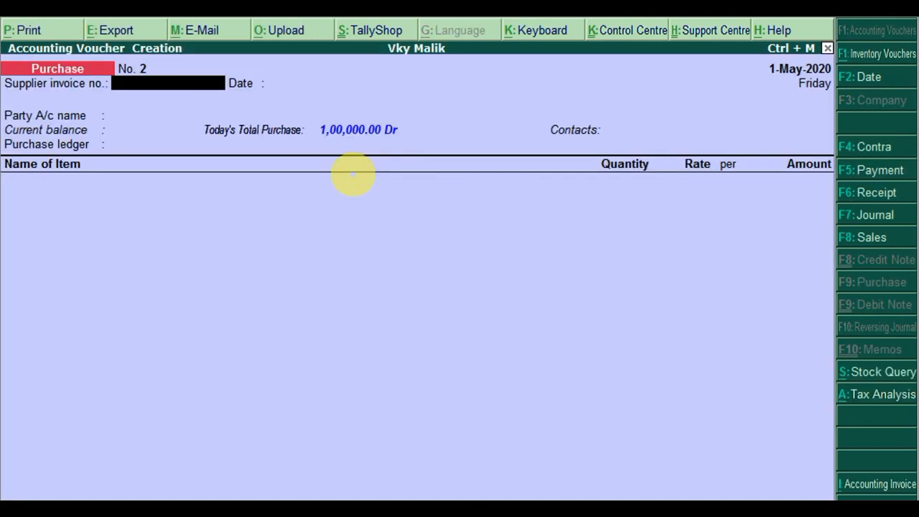
Cycle through the contra, payment, receipt, journal, sales and purchase voucher screens to compare their background colours.
{"action": "key", "text": "F5"}
{"action": "key", "text": "F4"}
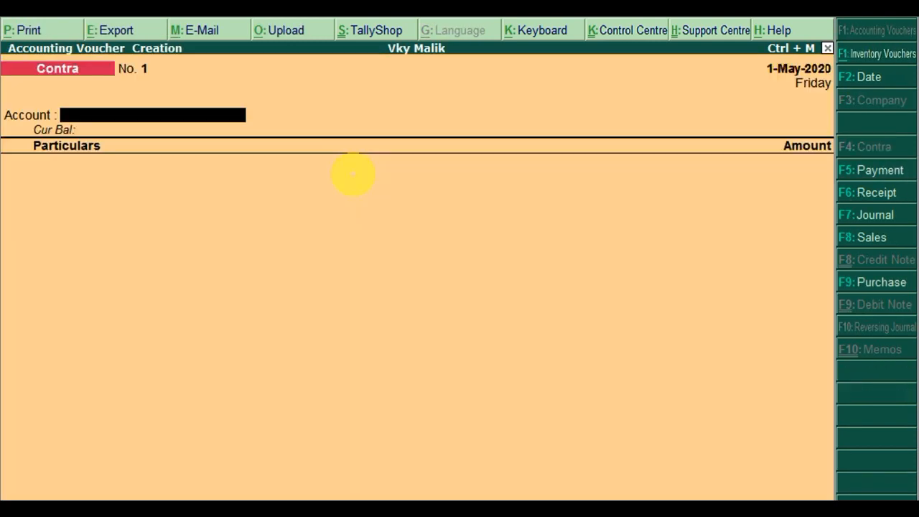
{"action": "key", "text": "F6"}
{"action": "key", "text": "F5"}
{"action": "key", "text": "F4"}
{"action": "key", "text": "F7"}
{"action": "key", "text": "F8"}
{"action": "key", "text": "F6"}
{"action": "key", "text": "F5"}
{"action": "key", "text": "F6"}
{"action": "key", "text": "F8"}
{"action": "key", "text": "F9"}
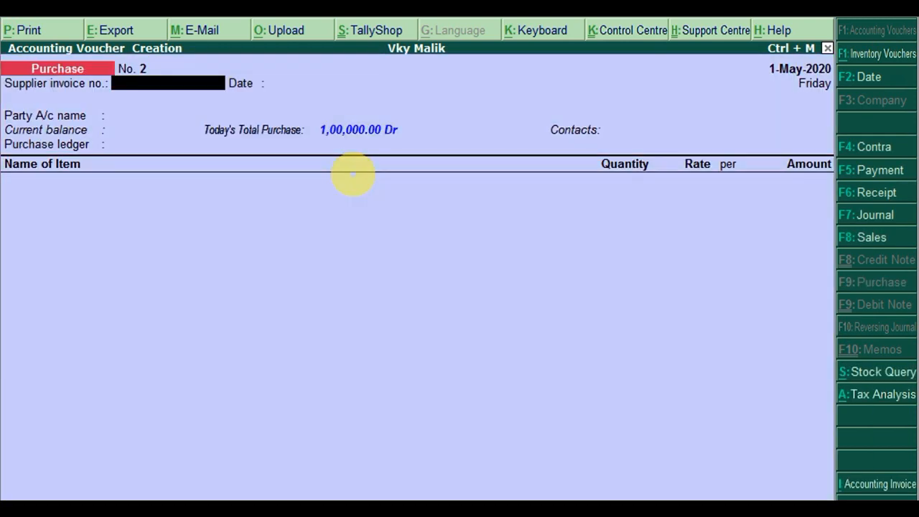
{"action": "key", "text": "F8"}
{"action": "key", "text": "F9"}
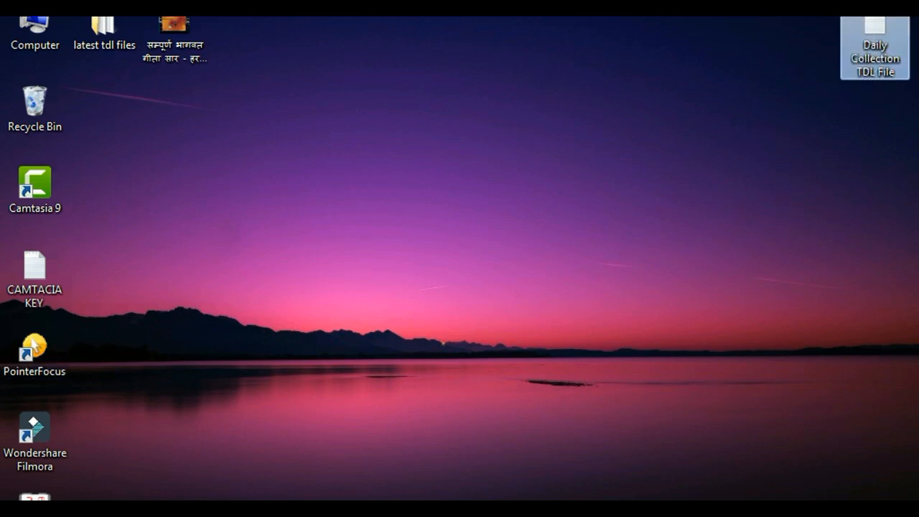
Open the desktop's Daily Collection TDL File in Notepad and examine the background colour defined for each voucher form.
{"action": "double_click", "coordinate": [874, 43]}
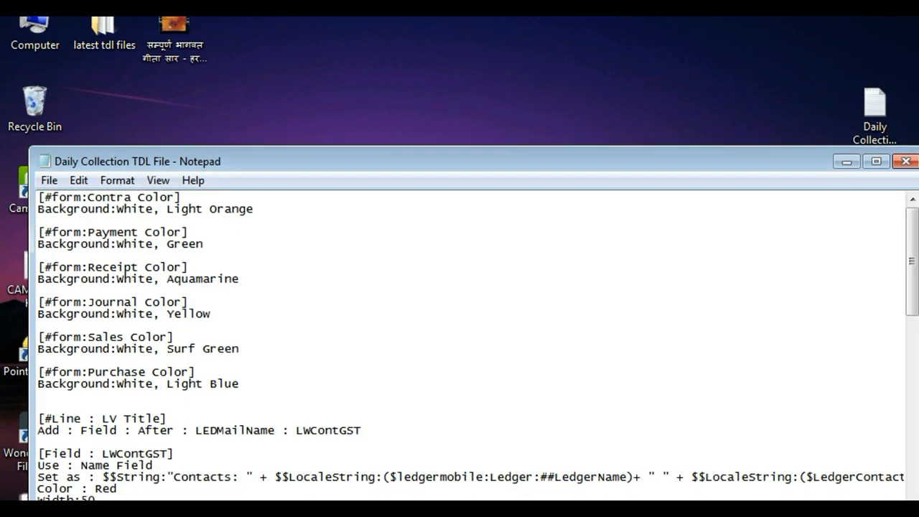
{"action": "left_click_drag", "start_coordinate": [238, 383], "coordinate": [39, 196]}
{"action": "left_click", "coordinate": [96, 209]}
{"action": "left_click_drag", "start_coordinate": [96, 197], "coordinate": [117, 196]}
{"action": "left_click_drag", "start_coordinate": [181, 209], "coordinate": [217, 209]}
{"action": "left_click_drag", "start_coordinate": [87, 232], "coordinate": [196, 244]}
{"action": "left_click_drag", "start_coordinate": [82, 267], "coordinate": [110, 267]}
{"action": "left_click_drag", "start_coordinate": [167, 279], "coordinate": [196, 279]}
{"action": "left_click_drag", "start_coordinate": [86, 302], "coordinate": [103, 302]}
{"action": "left_click_drag", "start_coordinate": [167, 313], "coordinate": [211, 314]}
{"action": "left_click_drag", "start_coordinate": [39, 338], "coordinate": [125, 337]}
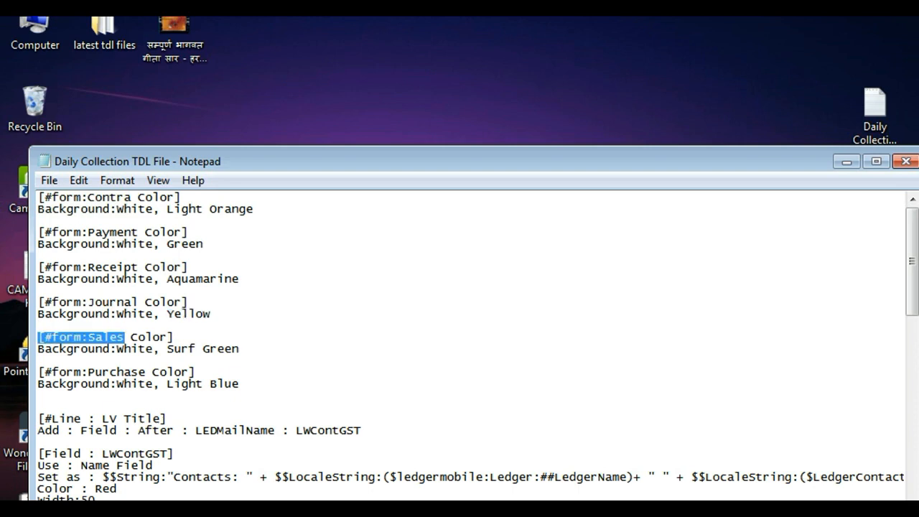
{"action": "key", "text": "Down"}
{"action": "key", "text": "Down"}
Change the Purchase Color form's background from Light Blue to Yellow, then save and close the TDL file.
{"action": "left_click_drag", "start_coordinate": [82, 372], "coordinate": [167, 384]}
{"action": "left_click", "coordinate": [231, 383]}
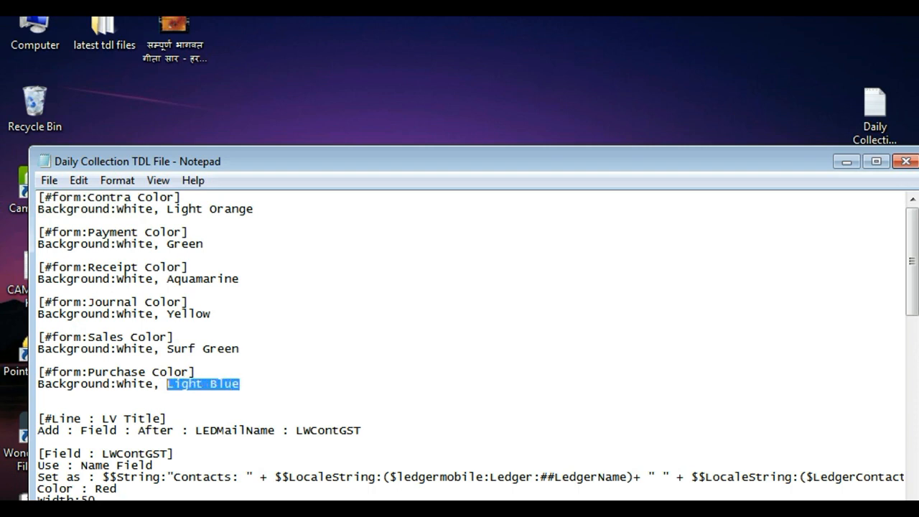
{"action": "type", "text": "Y"}
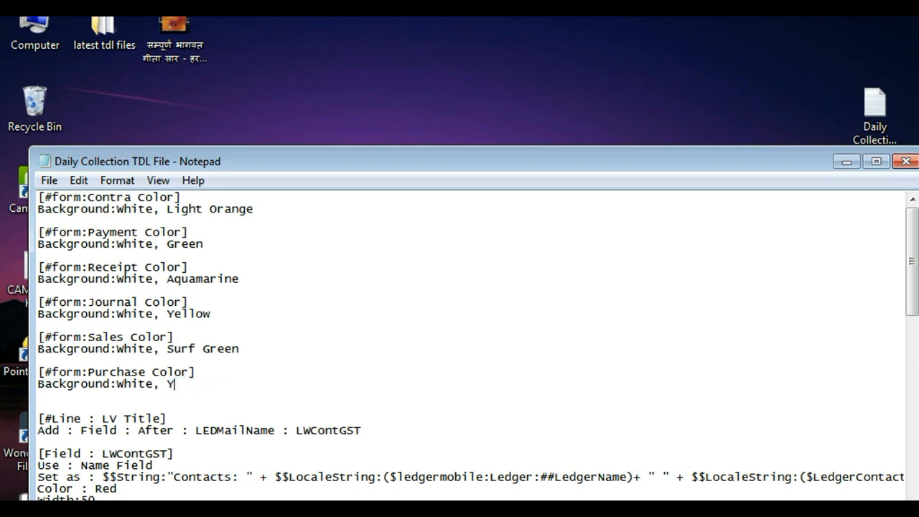
{"action": "type", "text": "ellow"}
{"action": "left_click", "coordinate": [49, 180]}
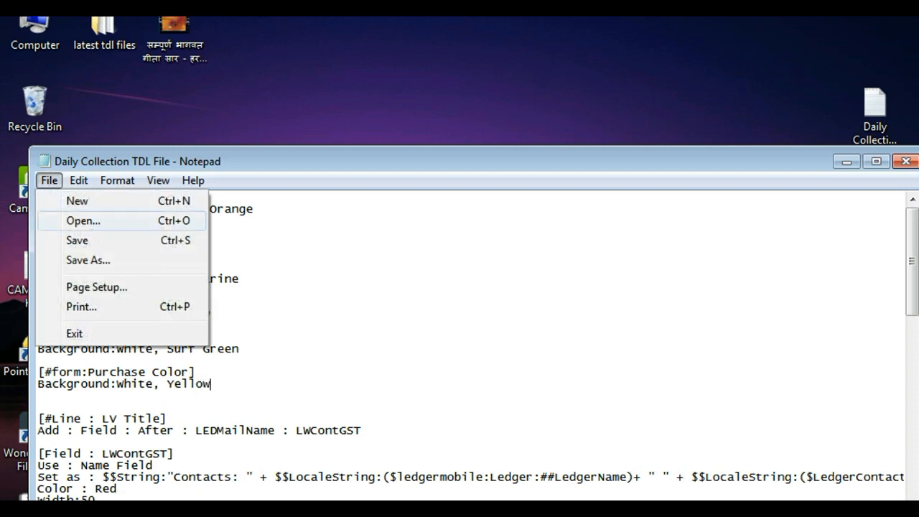
{"action": "left_click", "coordinate": [79, 240]}
{"action": "left_click", "coordinate": [906, 161]}
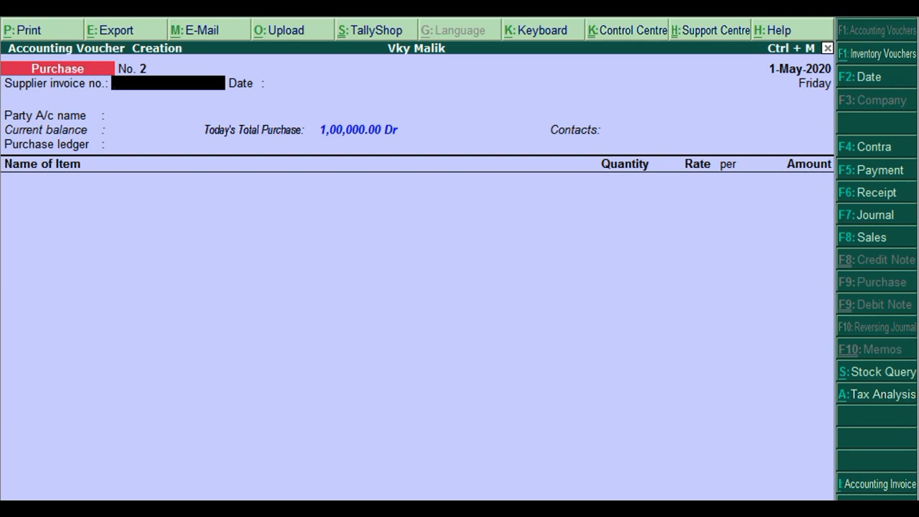
Back in Tally.ERP 9, reload Daily Collection TDL File.txt through the TDL configuration and check the journal and purchase voucher colours.
{"action": "key", "text": "ctrl+alt+t"}
{"action": "key", "text": "F4"}
{"action": "key", "text": "Return"}
{"action": "key", "text": "Return"}
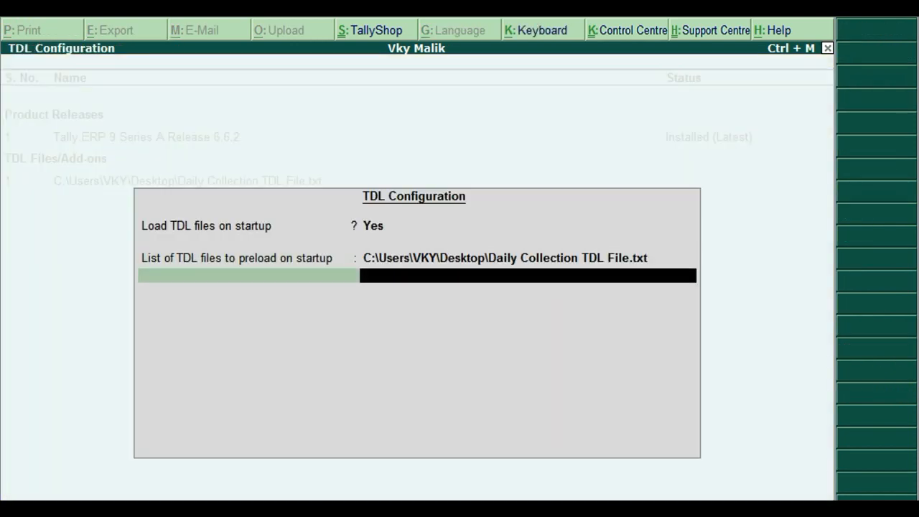
{"action": "key", "text": "Return"}
{"action": "key", "text": "y"}
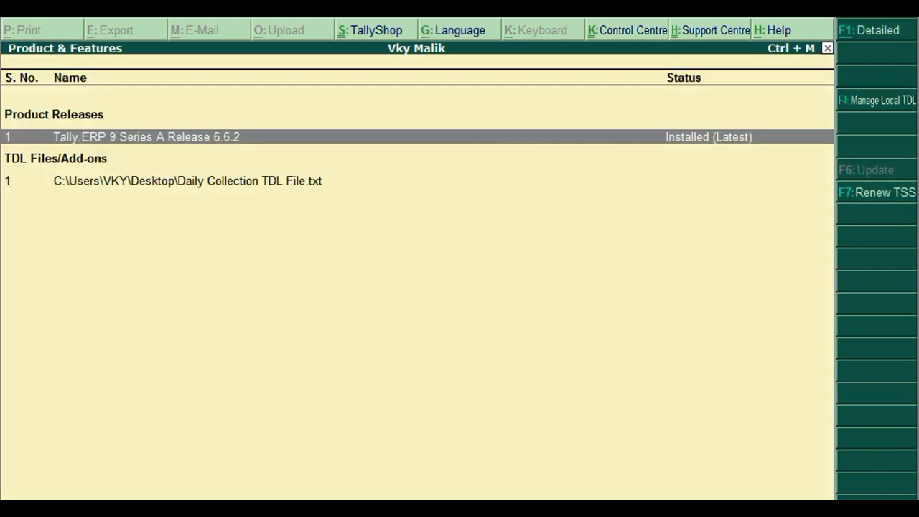
{"action": "key", "text": "Escape"}
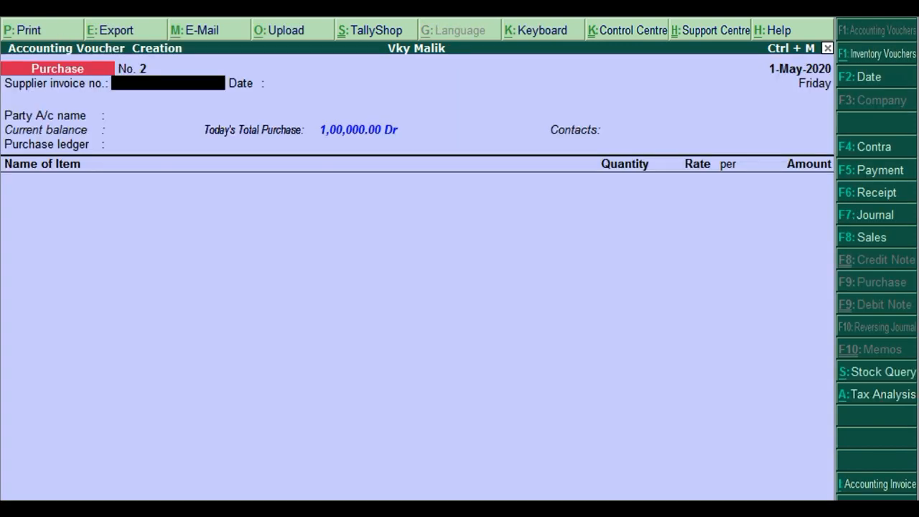
{"action": "key", "text": "F7"}
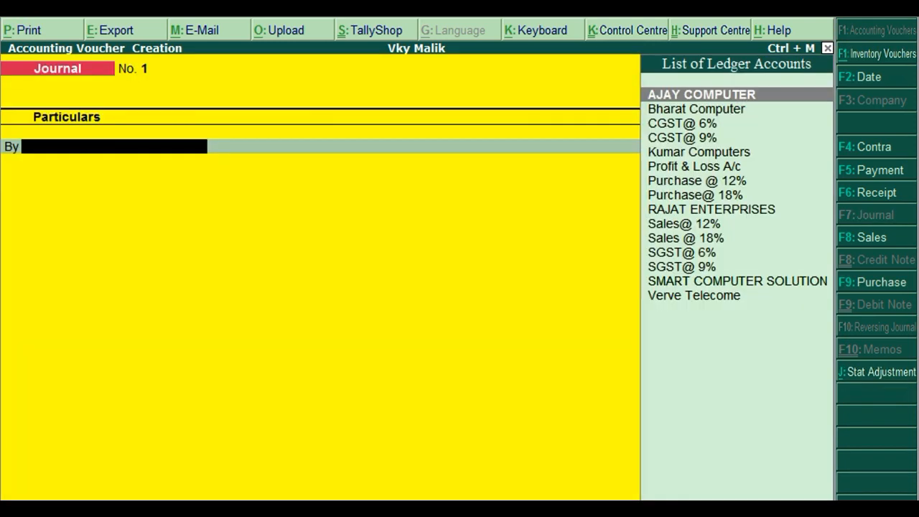
{"action": "key", "text": "F9"}
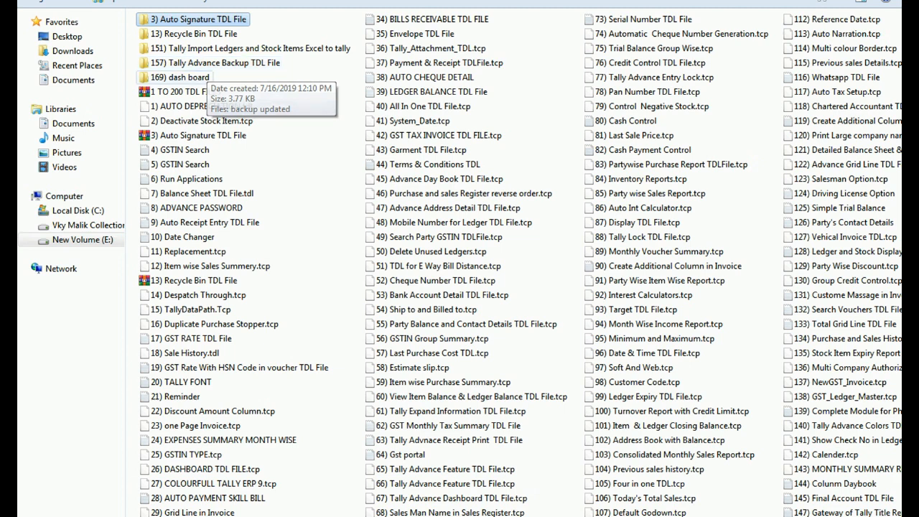
Browse the numbered collection of Tally TDL files in Windows Explorer.
{"action": "left_click", "coordinate": [204, 35]}
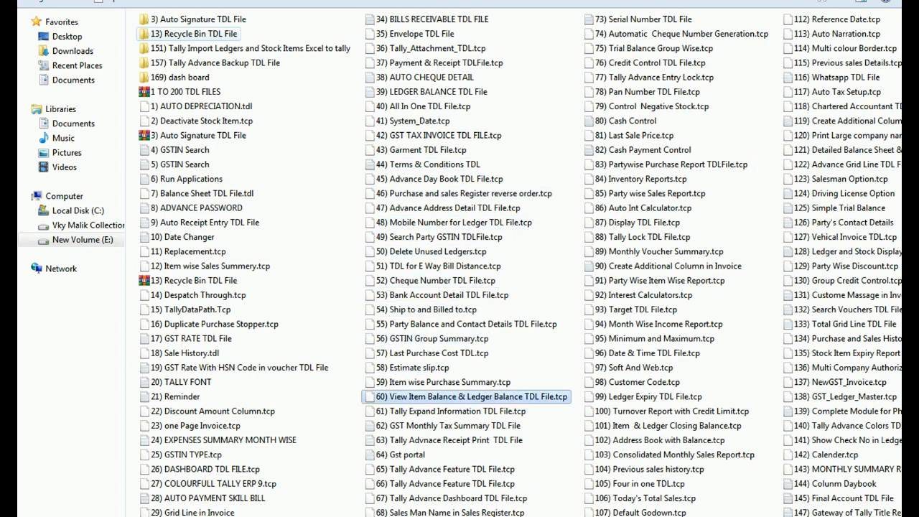
{"action": "key", "text": "Down"}
{"action": "key", "text": "Down"}
{"action": "key", "text": "Down"}
{"action": "key", "text": "Down"}
{"action": "key", "text": "Down"}
{"action": "key", "text": "Down"}
{"action": "key", "text": "Down"}
{"action": "key", "text": "Down"}
{"action": "key", "text": "Down"}
{"action": "key", "text": "Down"}
{"action": "key", "text": "Down"}
{"action": "key", "text": "Down"}
{"action": "key", "text": "Down"}
{"action": "key", "text": "Down"}
{"action": "key", "text": "Down"}
{"action": "key", "text": "Down"}
{"action": "key", "text": "Down"}
{"action": "key", "text": "Down"}
{"action": "key", "text": "Down"}
{"action": "key", "text": "Down"}
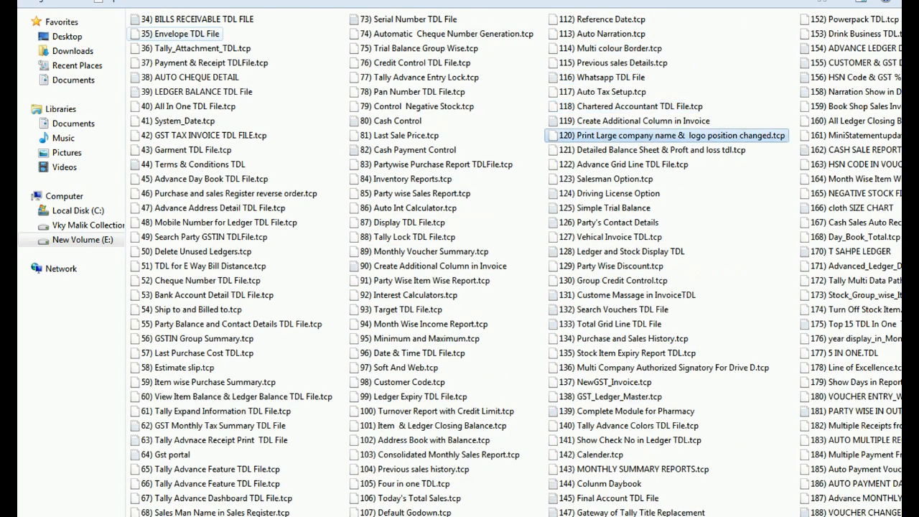
{"action": "key", "text": "Right"}
{"action": "key", "text": "Right"}
{"action": "key", "text": "Left"}
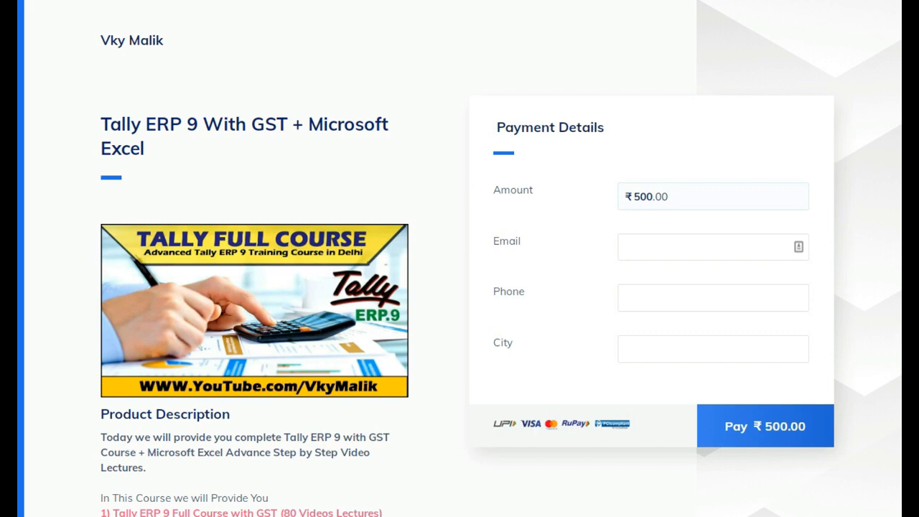
Review the product description on the Tally ERP 9 With GST + Microsoft Excel course page in the browser, section by section.
{"action": "scroll", "coordinate": [459, 258], "scroll_direction": "down", "scroll_amount": 6}
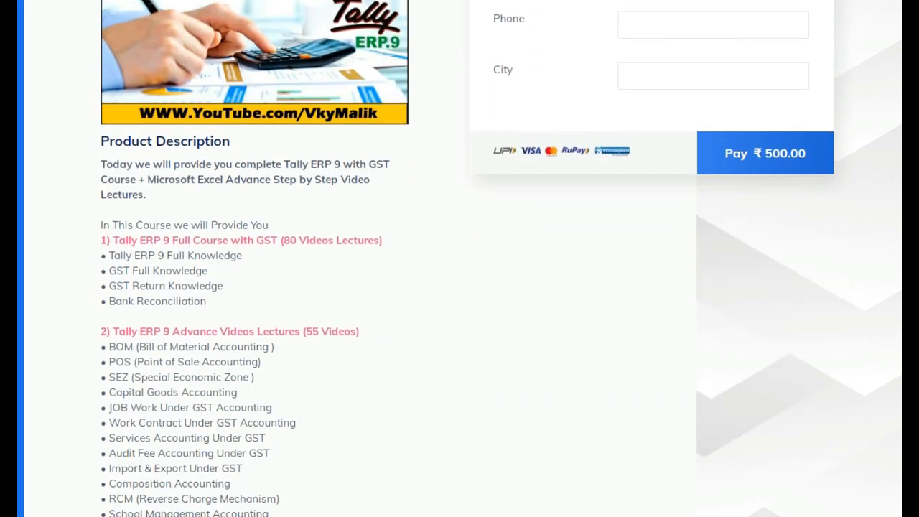
{"action": "scroll", "coordinate": [459, 259], "scroll_direction": "down", "scroll_amount": 1}
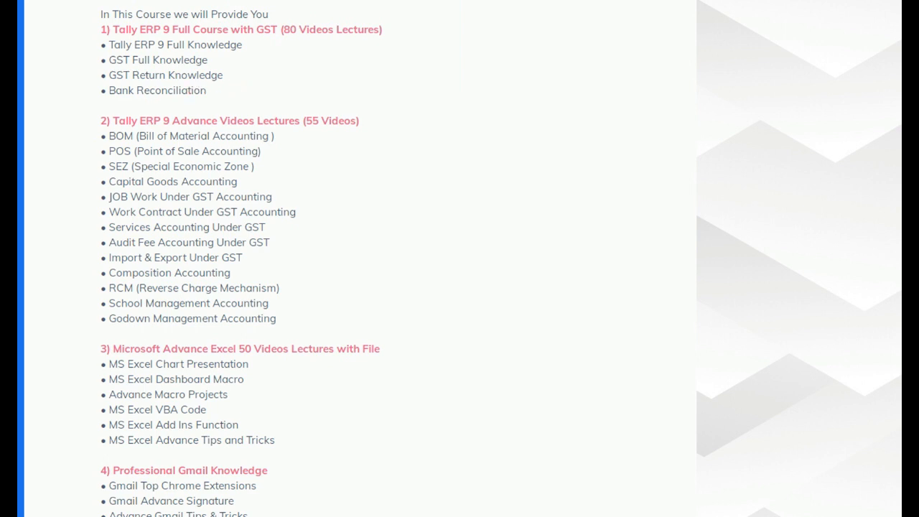
{"action": "key", "text": "ctrl+2"}
{"action": "left_click_drag", "start_coordinate": [71, 99], "coordinate": [501, 337]}
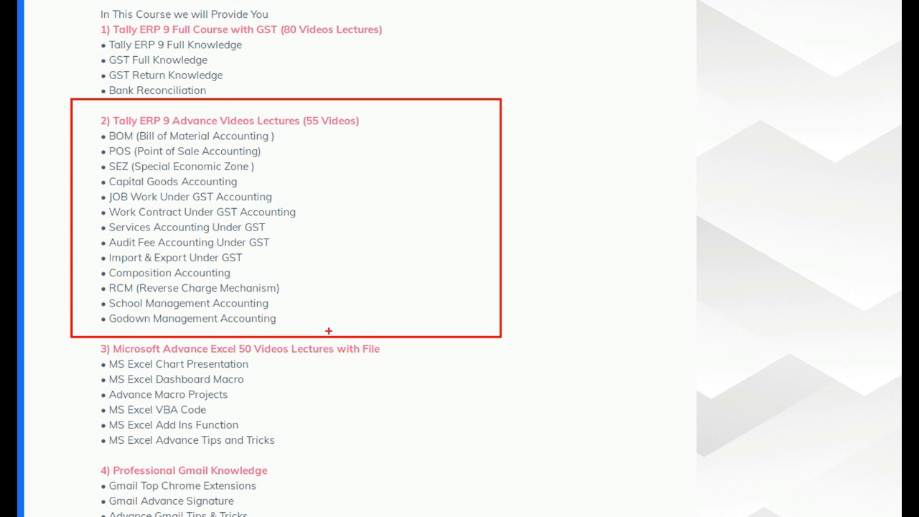
{"action": "scroll", "coordinate": [328, 331], "scroll_direction": "down", "scroll_amount": 3}
{"action": "left_click_drag", "start_coordinate": [76, 122], "coordinate": [453, 254]}
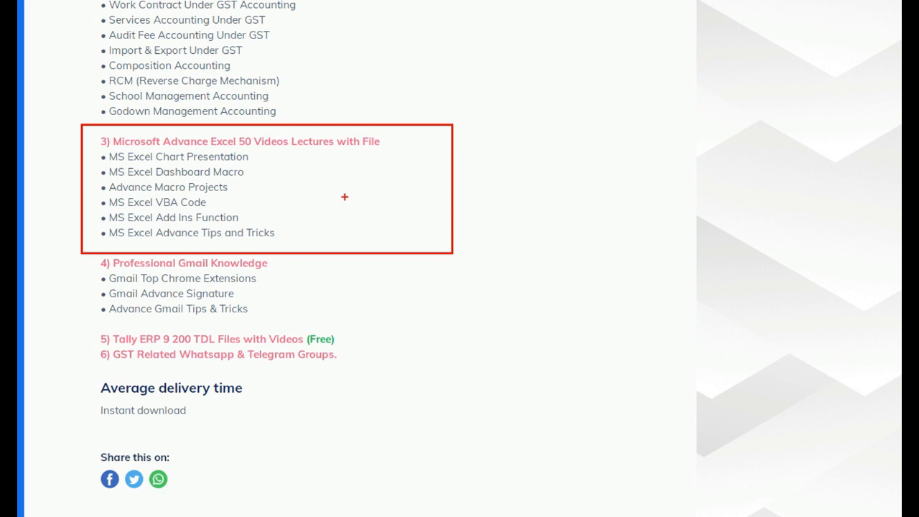
{"action": "scroll", "coordinate": [345, 197], "scroll_direction": "down", "scroll_amount": 1}
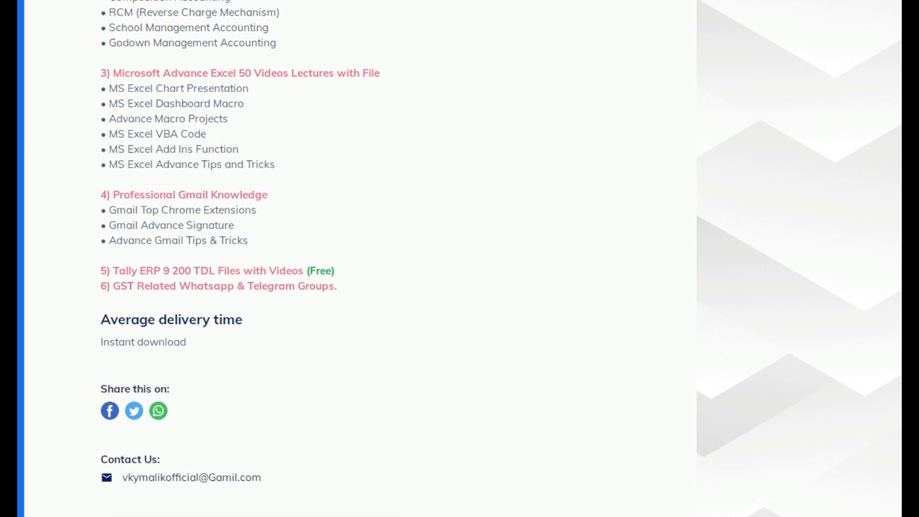
{"action": "mouse_move", "coordinate": [67, 172]}
{"action": "left_mouse_down"}
{"action": "mouse_move", "coordinate": [324, 266]}
{"action": "mouse_move", "coordinate": [338, 257]}
{"action": "left_mouse_up"}
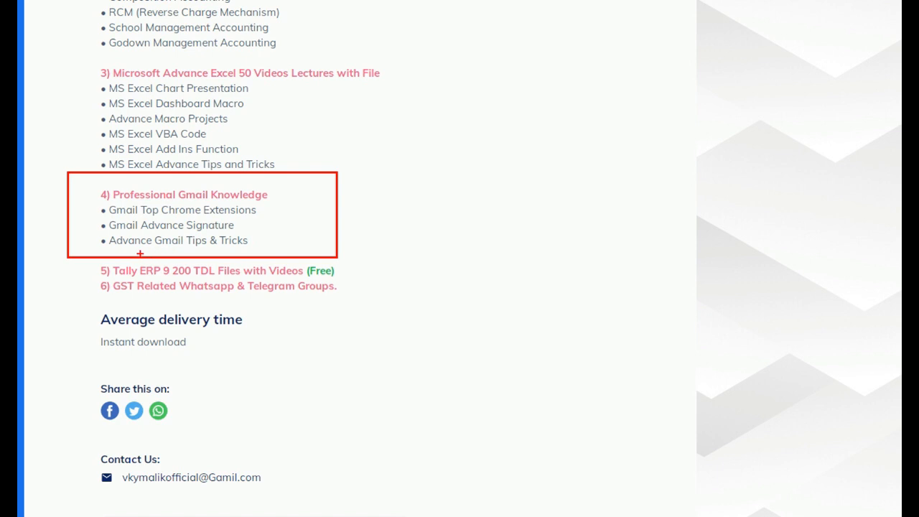
{"action": "key", "text": "Escape"}
{"action": "mouse_move", "coordinate": [71, 251]}
{"action": "left_mouse_down"}
{"action": "mouse_move", "coordinate": [155, 307]}
{"action": "mouse_move", "coordinate": [406, 309]}
{"action": "left_mouse_up"}
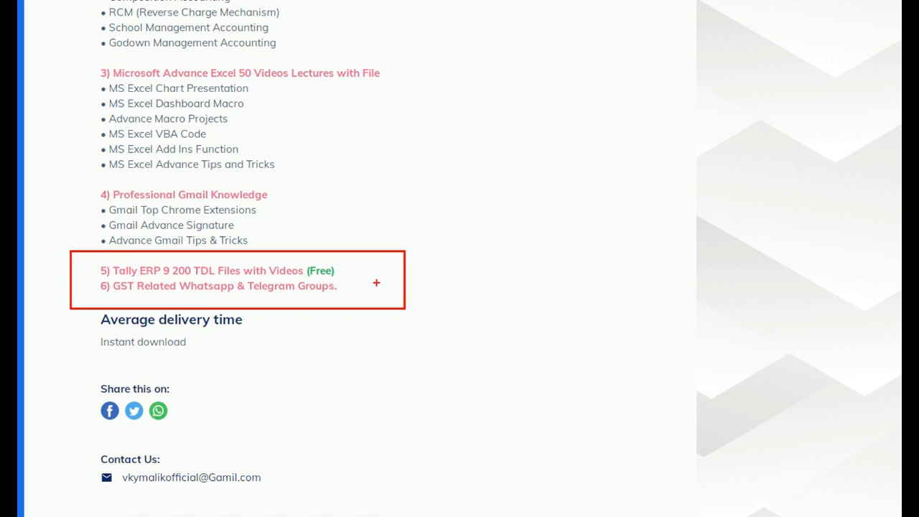
{"action": "key", "text": "Escape"}
{"action": "scroll", "coordinate": [459, 258], "scroll_direction": "up", "scroll_amount": 10}
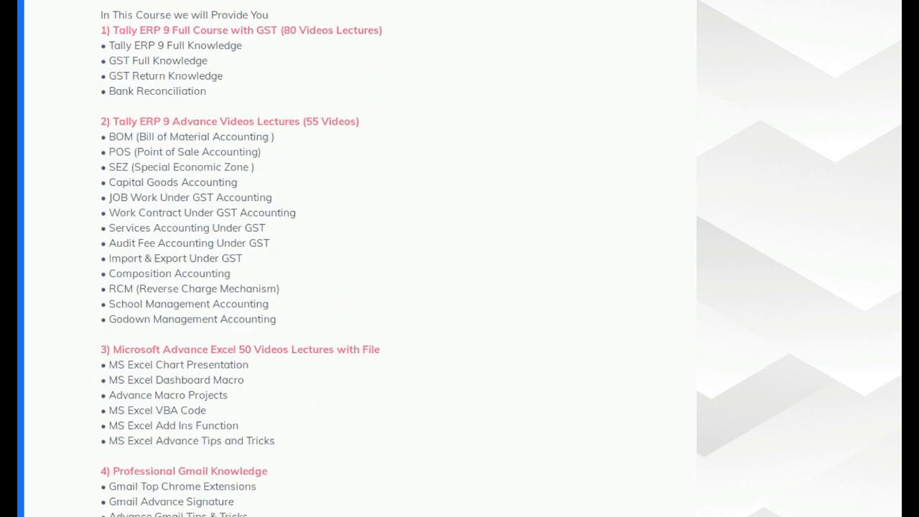